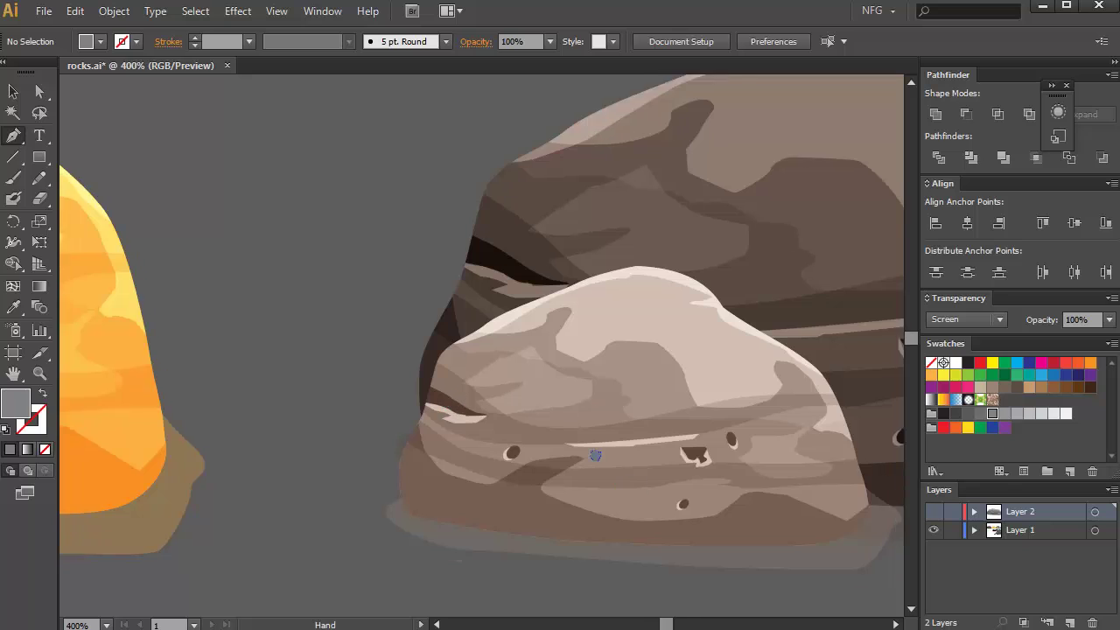
Hide Layer 1 and show Layer 2 with the unfinished grey rock.
left_click(933, 511, "alt")
key("ctrl+y")
key("ctrl+y")
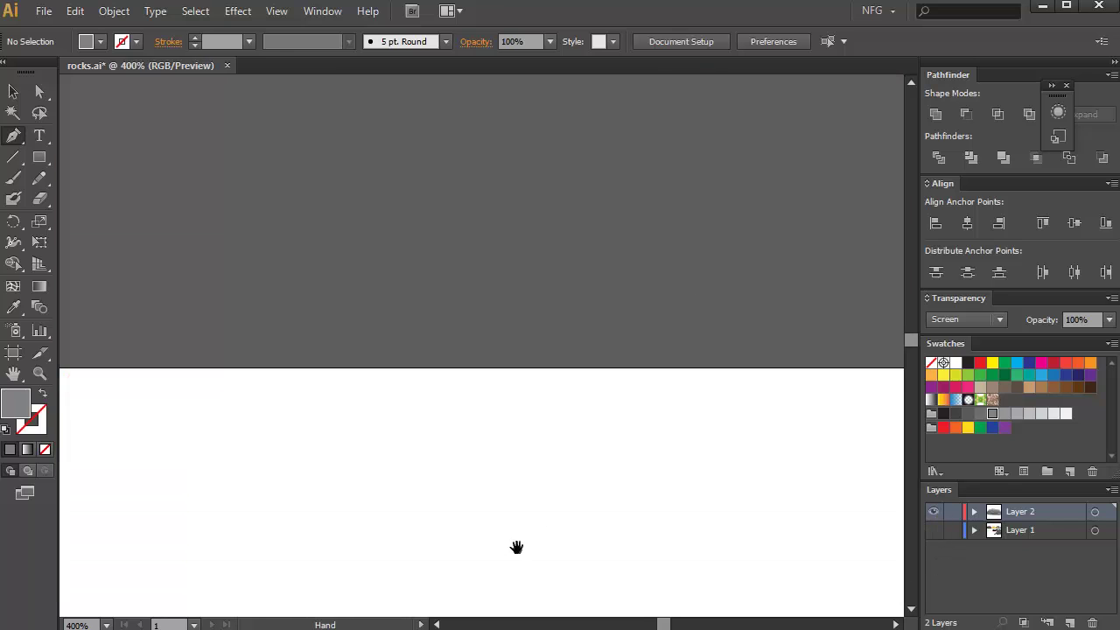
Draw a closed jagged crack shape with the Pen tool on the right part of the rock's middle tone.
key("l")
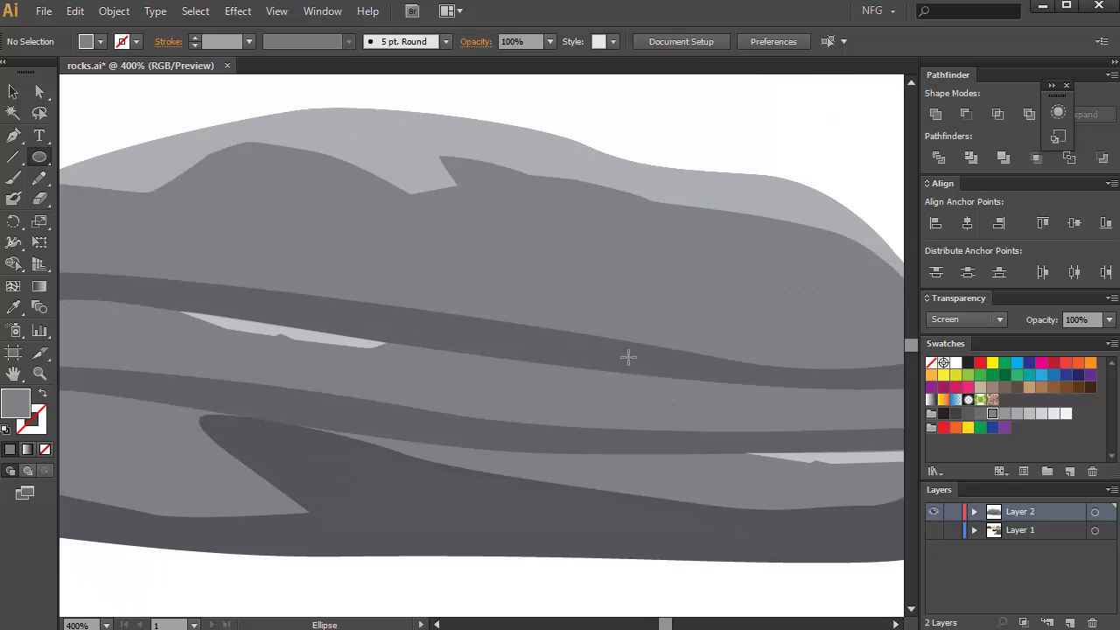
key("o")
scroll(668, 333, "up", 3)
scroll(668, 332, "right", 3)
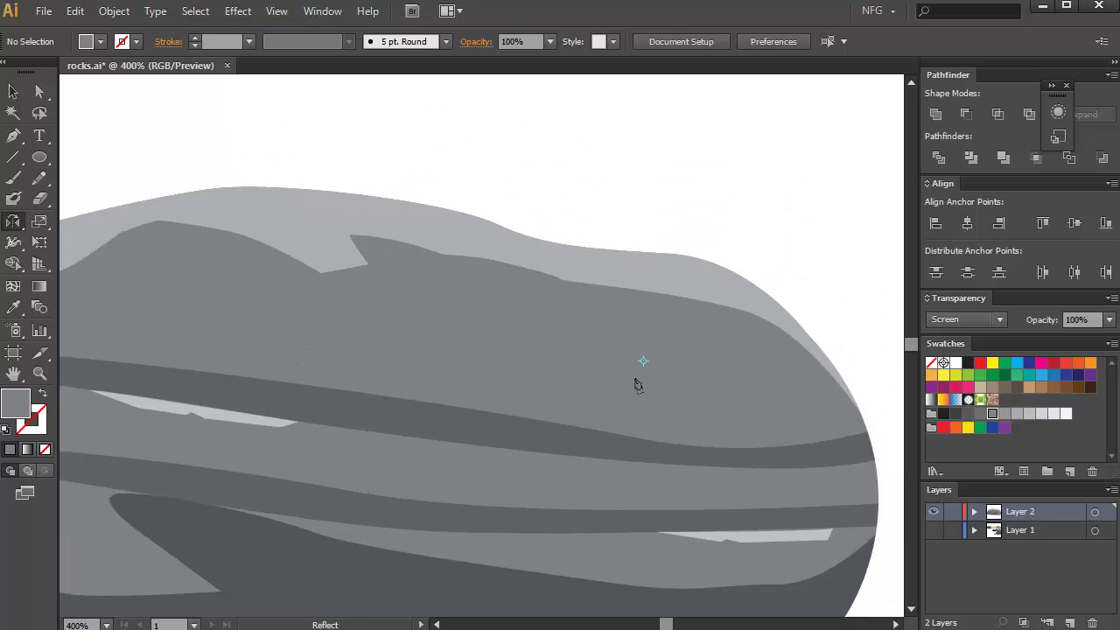
key("p")
left_click(660, 367)
left_click(642, 366)
left_click(630, 373)
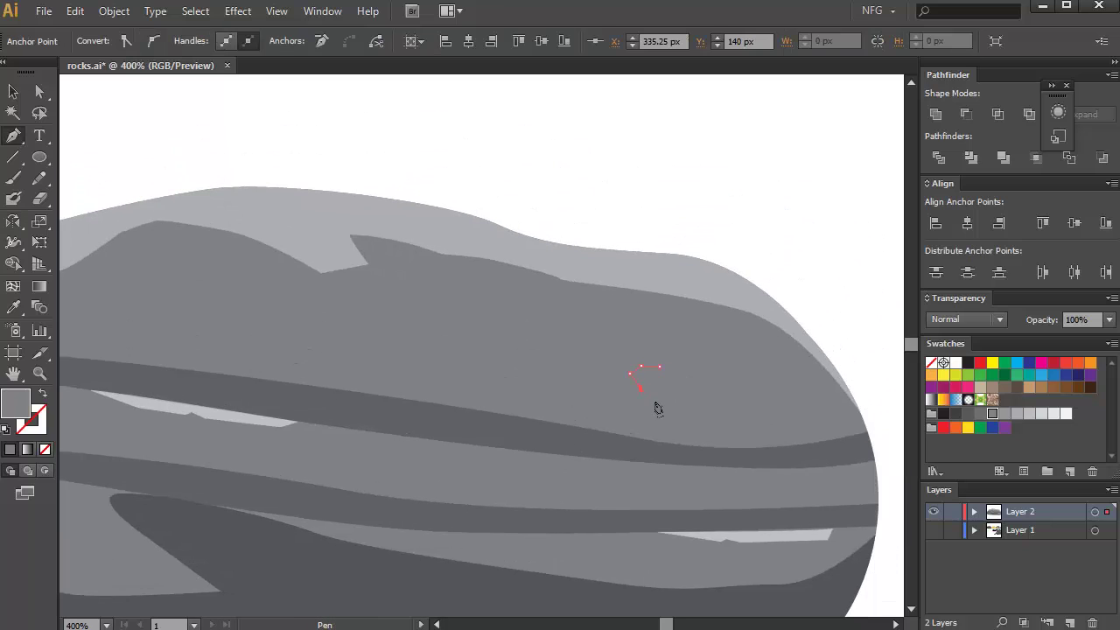
left_click(653, 399)
left_click(668, 395)
left_click(684, 418)
left_click(704, 425)
left_click(705, 408)
left_click(689, 387)
left_click(673, 373)
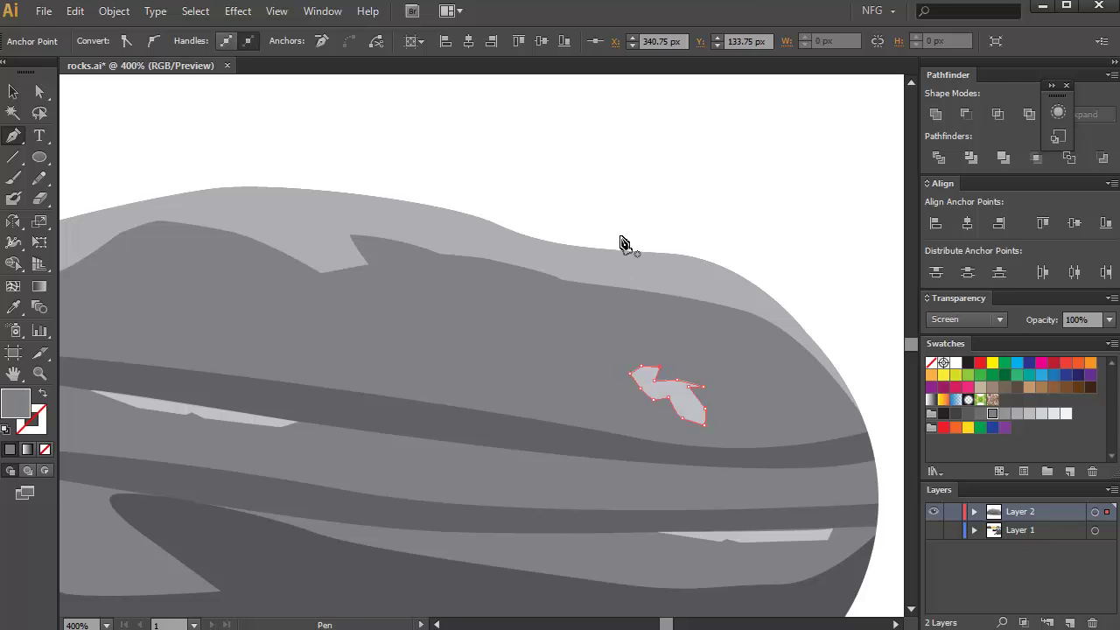
Set the crack shape's blending mode to Multiply and lock the shape.
key("Up")
key("Up")
key("Up")
key("ctrl+shift+a")
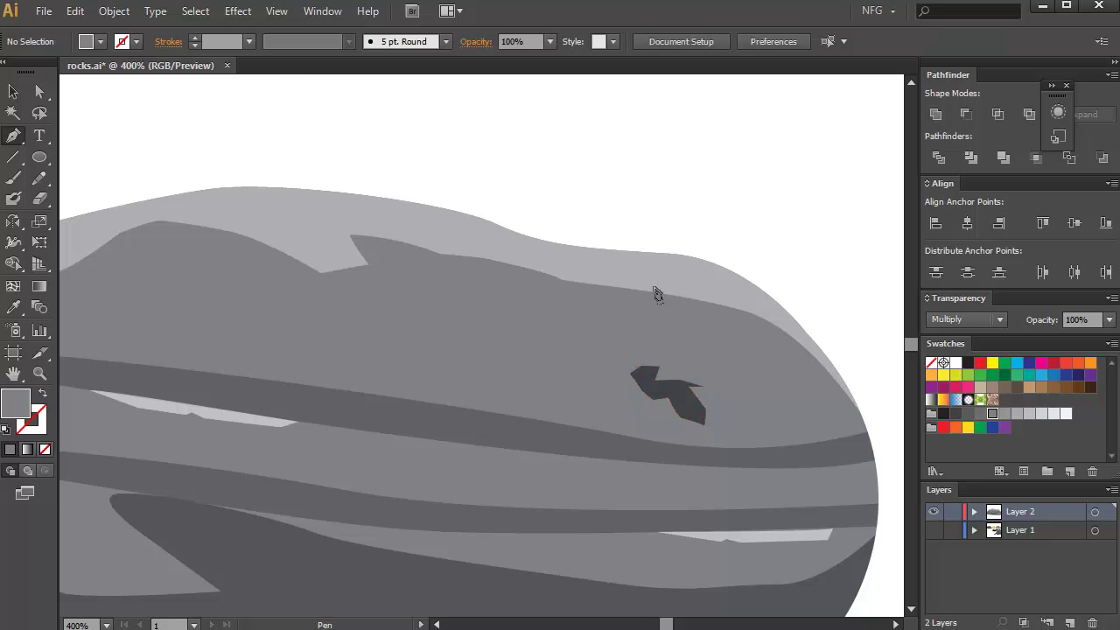
key("ctrl+plus")
left_click(610, 413, "ctrl")
key("ctrl+2")
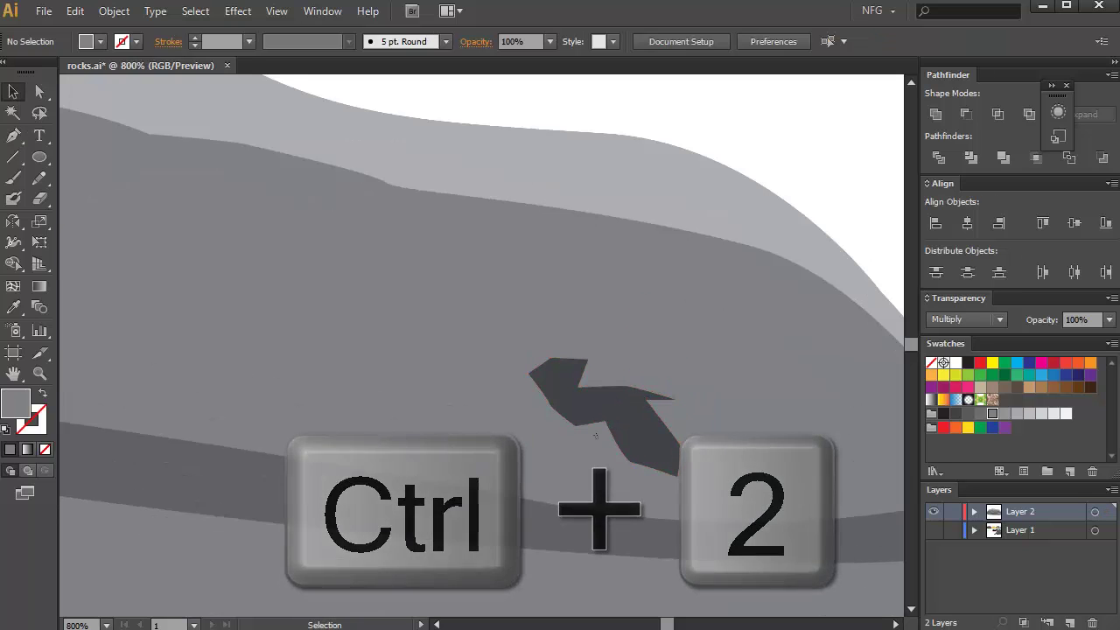
Trace the jagged outer edge of a highlight just below the crack with the Pen tool, around its lower-right tip.
key("p")
scroll(581, 420, "down", 1)
left_click(526, 370)
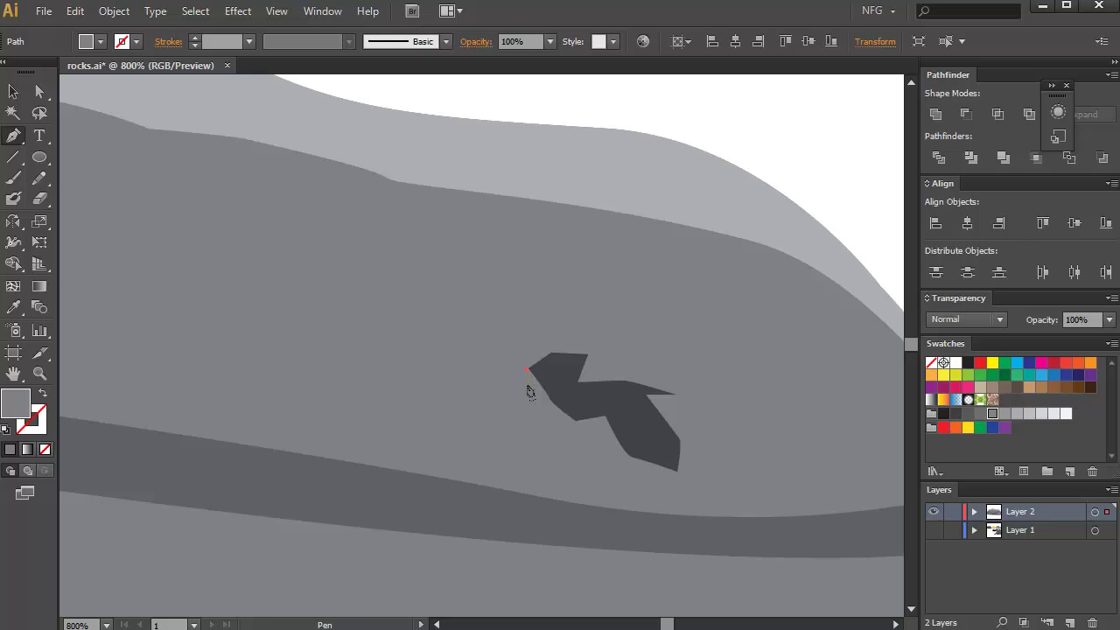
left_click(525, 383)
left_click(557, 428)
left_click(566, 426)
left_click(576, 434)
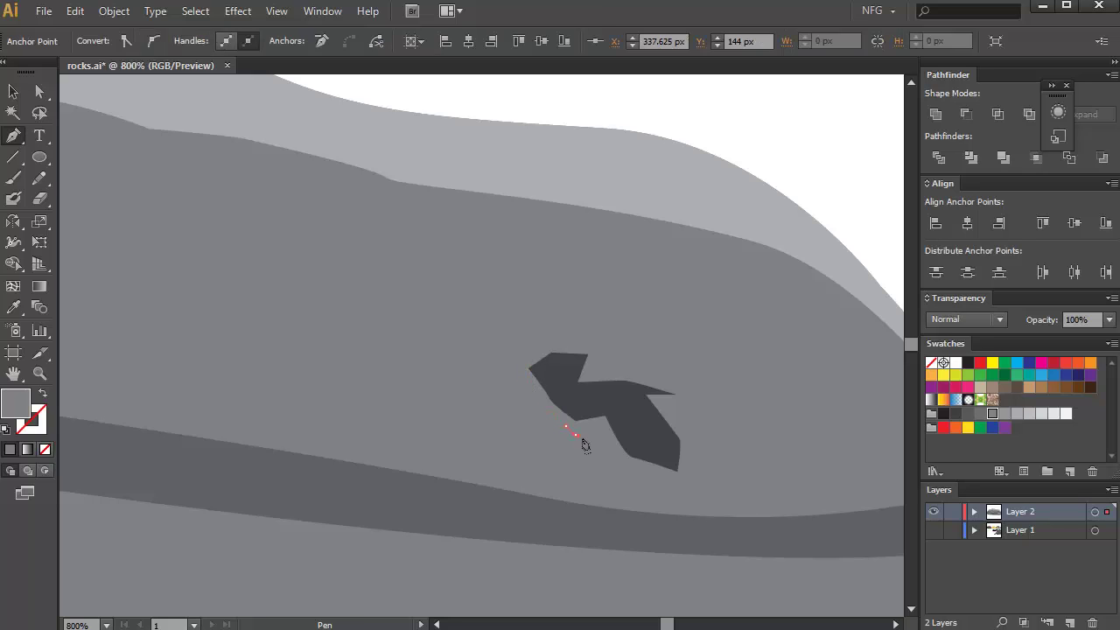
left_click(591, 434)
left_click(603, 429)
left_click(614, 443)
left_click(627, 459)
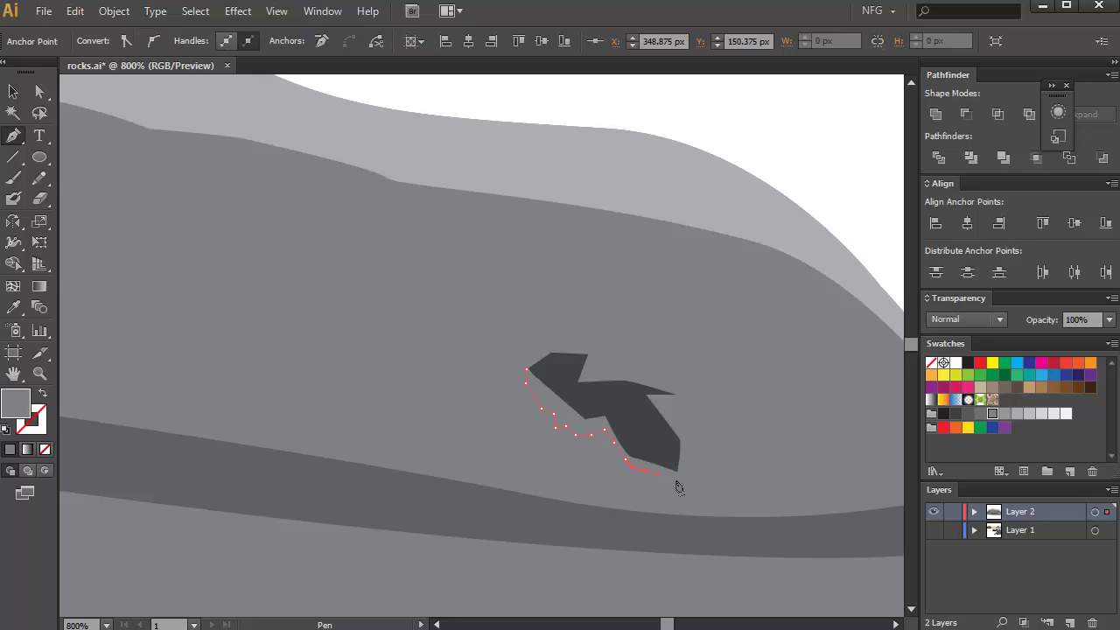
left_click(688, 459)
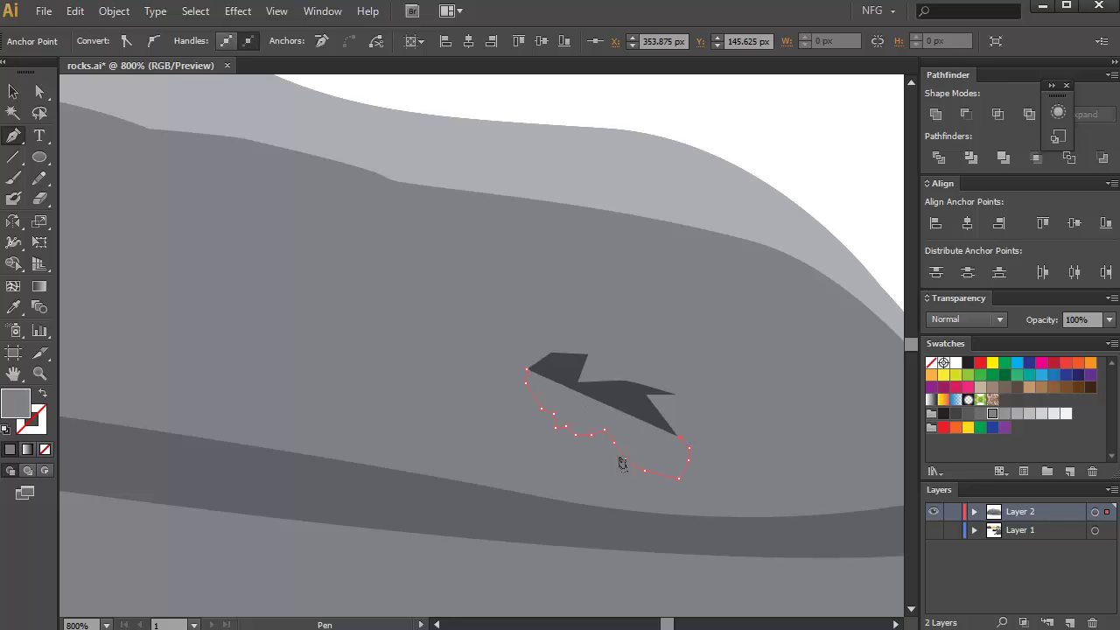
Set the highlight's opacity to 40% and trace its inner edge along the crack's lower edge back to the start.
key("4")
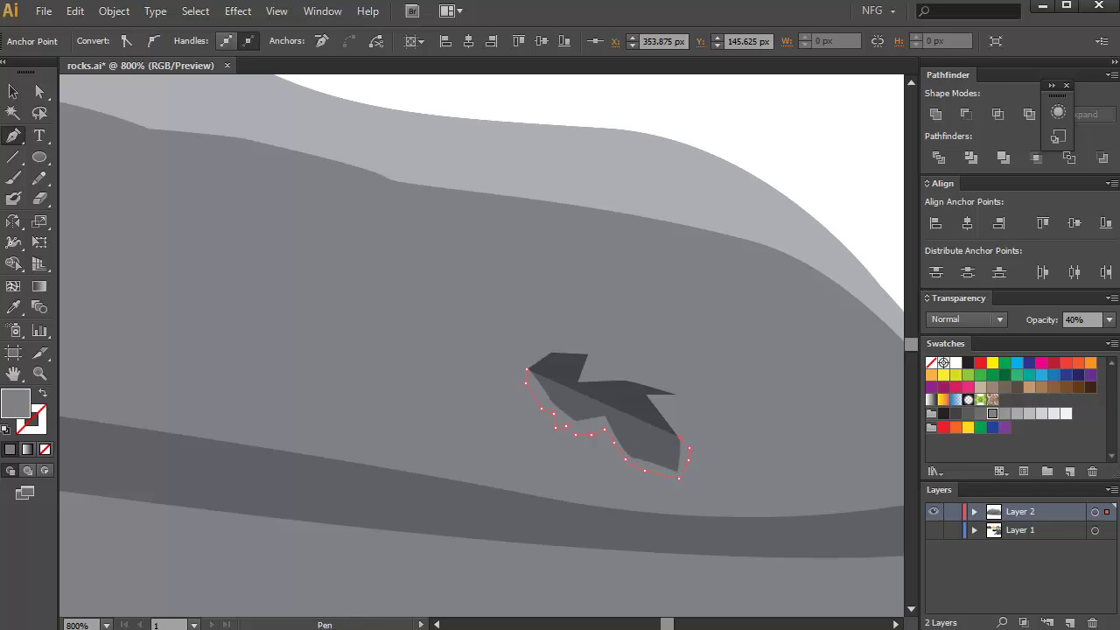
left_click(658, 475)
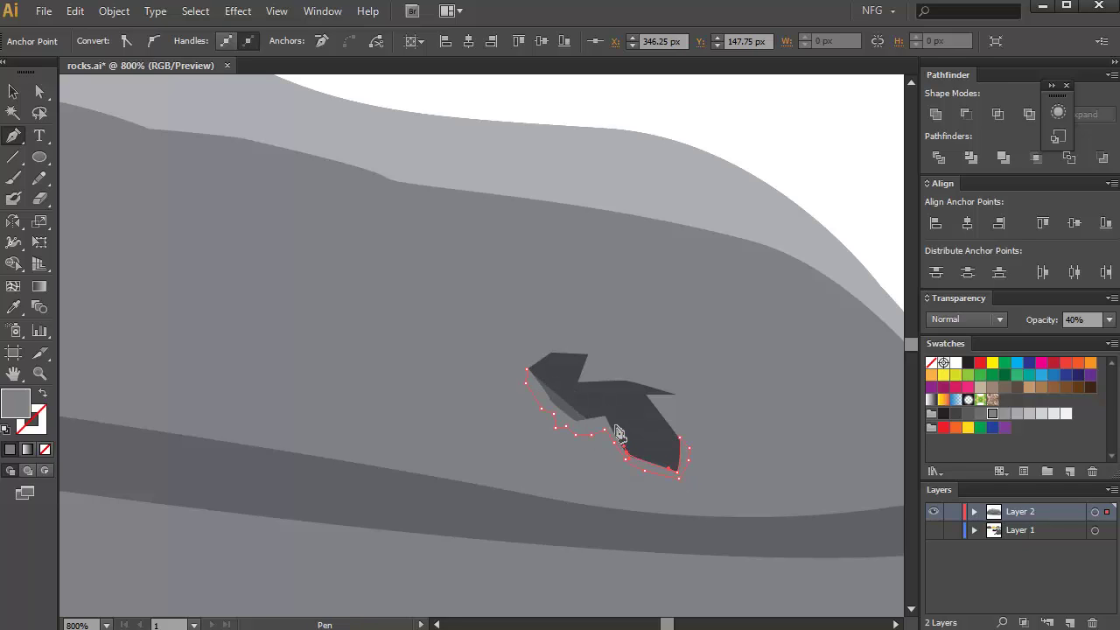
left_click(605, 416)
left_click(577, 421)
key("ctrl+z")
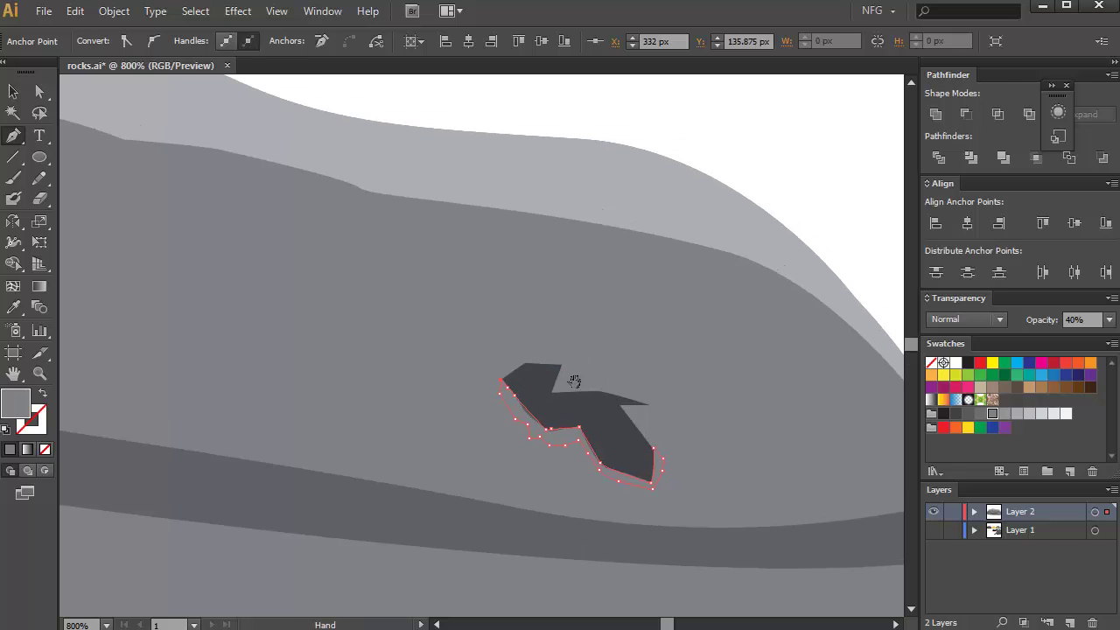
Set the crack highlight's blending mode to Screen and deselect it.
scroll(586, 395, "right", 2)
key("shift+s")
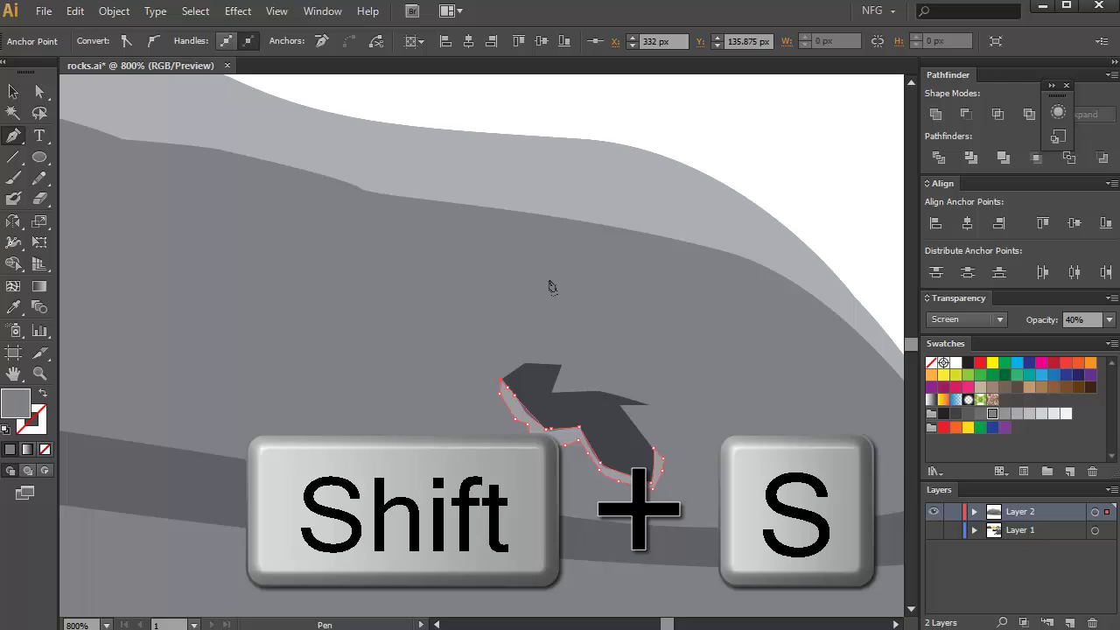
left_click(788, 213, "ctrl")
Draw a small ellipse hole on the rock's upper-left area in Multiply blending mode and lock it.
scroll(770, 237, "down", 6)
left_click_drag(661, 291, 600, 440)
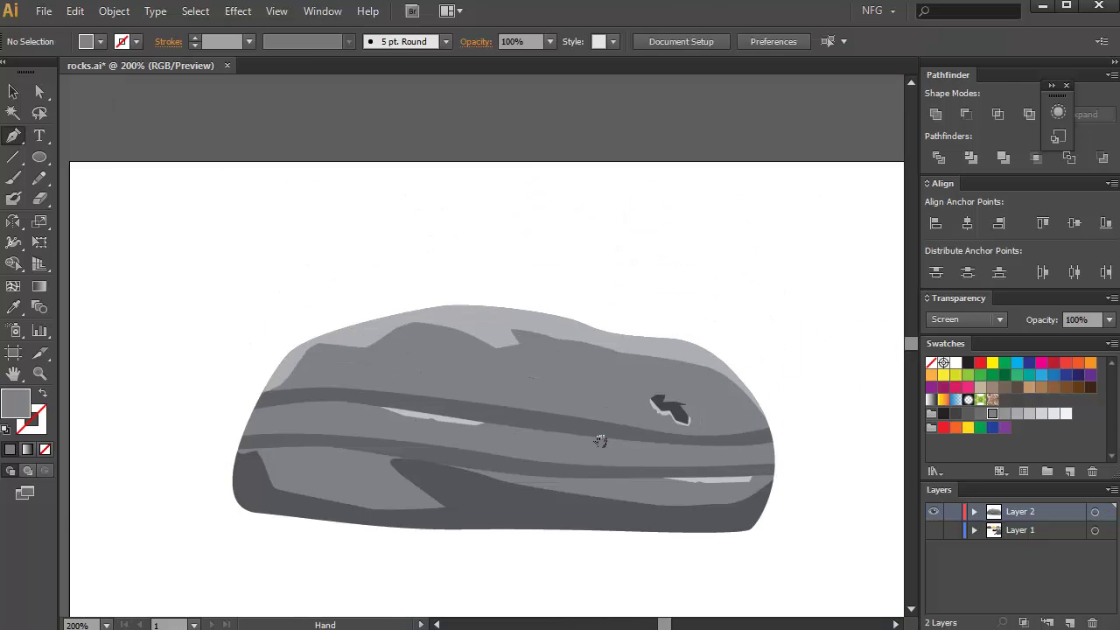
scroll(526, 402, "up", 2)
scroll(493, 358, "down", 1)
scroll(493, 359, "up", 1)
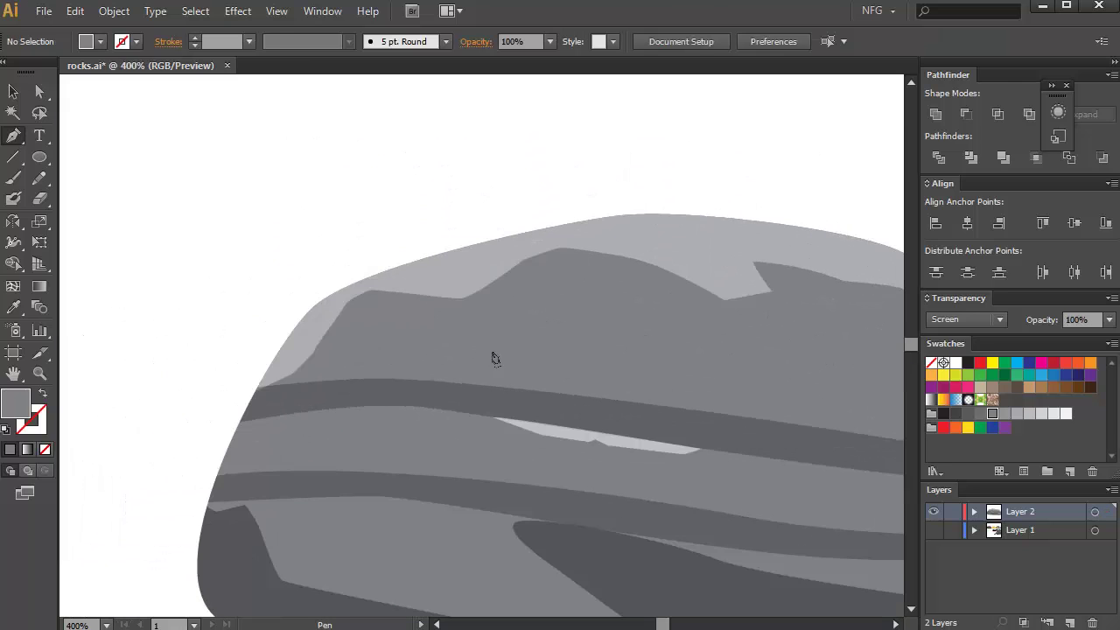
key("l")
scroll(455, 357, "up", 2)
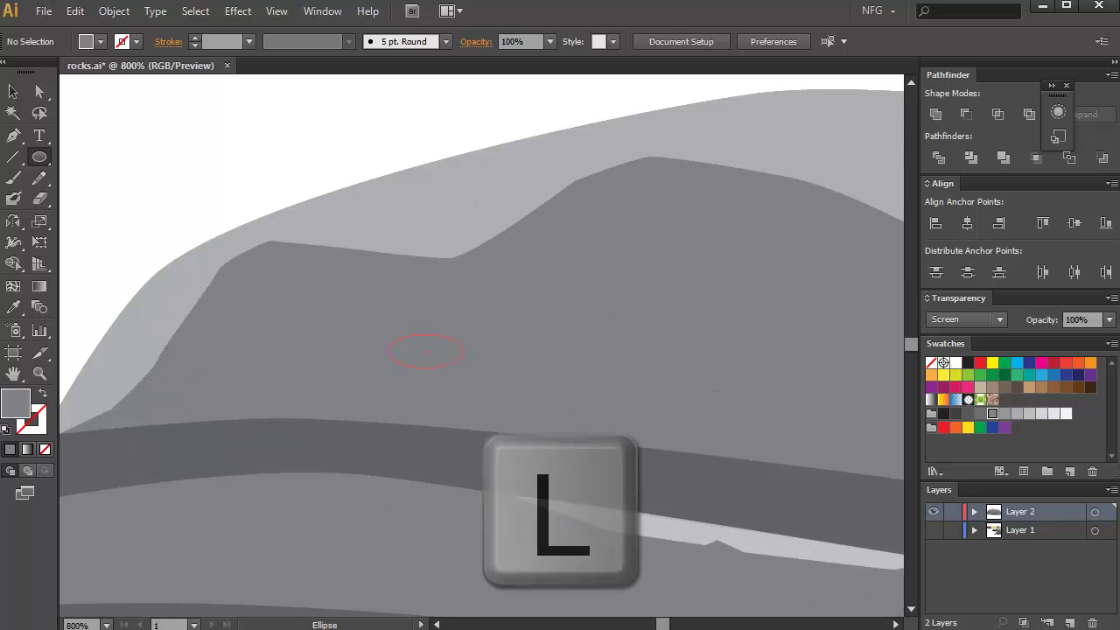
left_click_drag(464, 368, 448, 372)
key("ctrl+2")
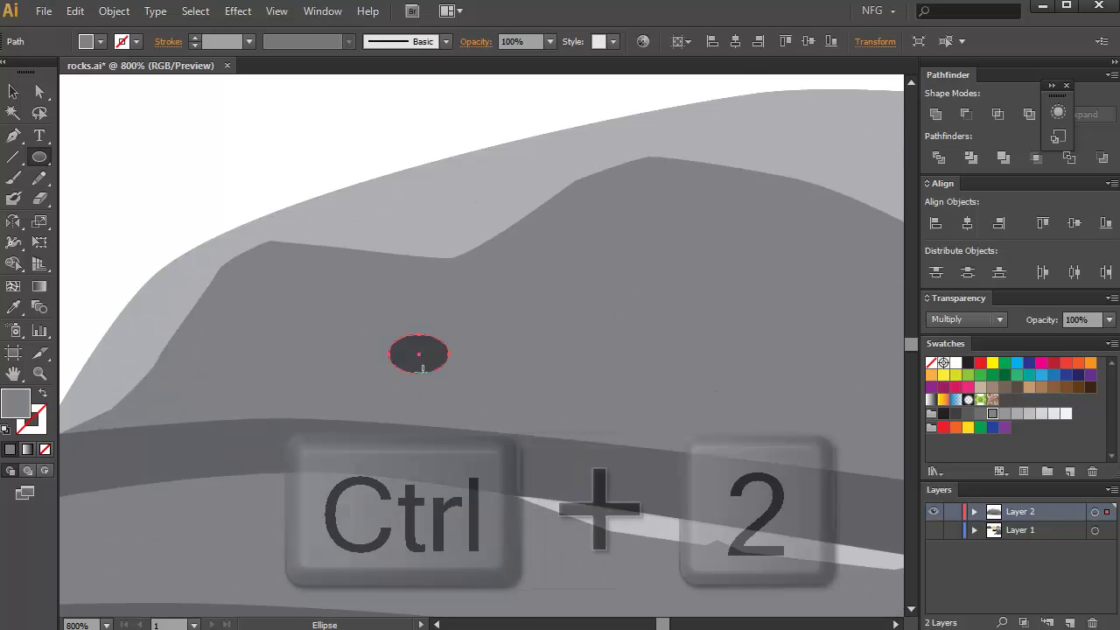
Draw a closed crescent highlight under the ellipse hole with the Pen tool and set it to Screen blending.
key("p")
scroll(422, 367, "up", 1)
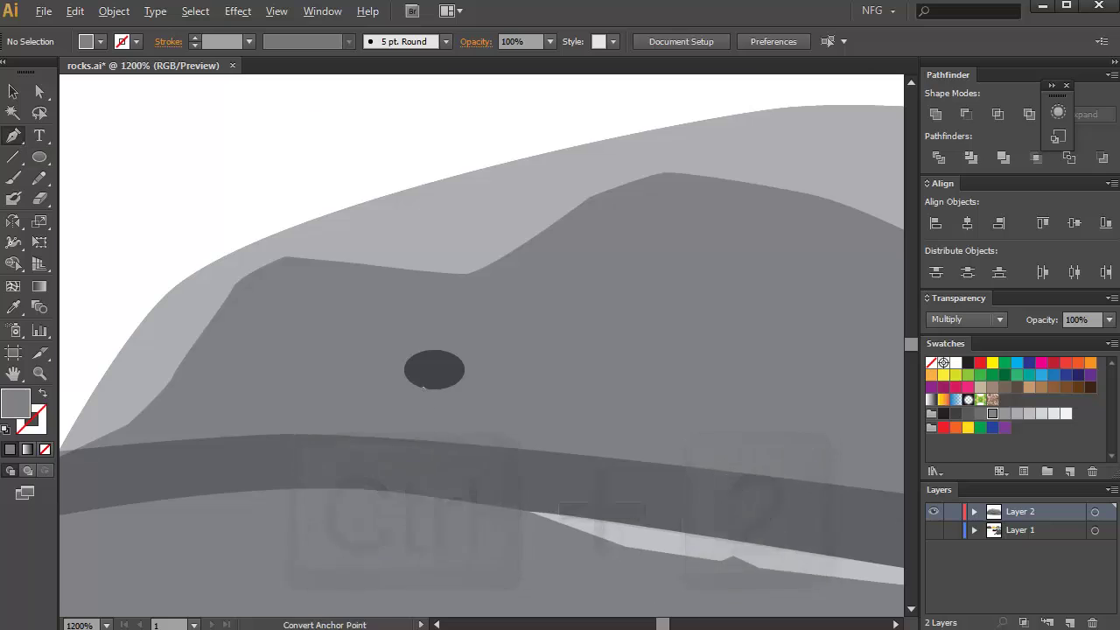
scroll(423, 387, "up", 1)
left_click(383, 355)
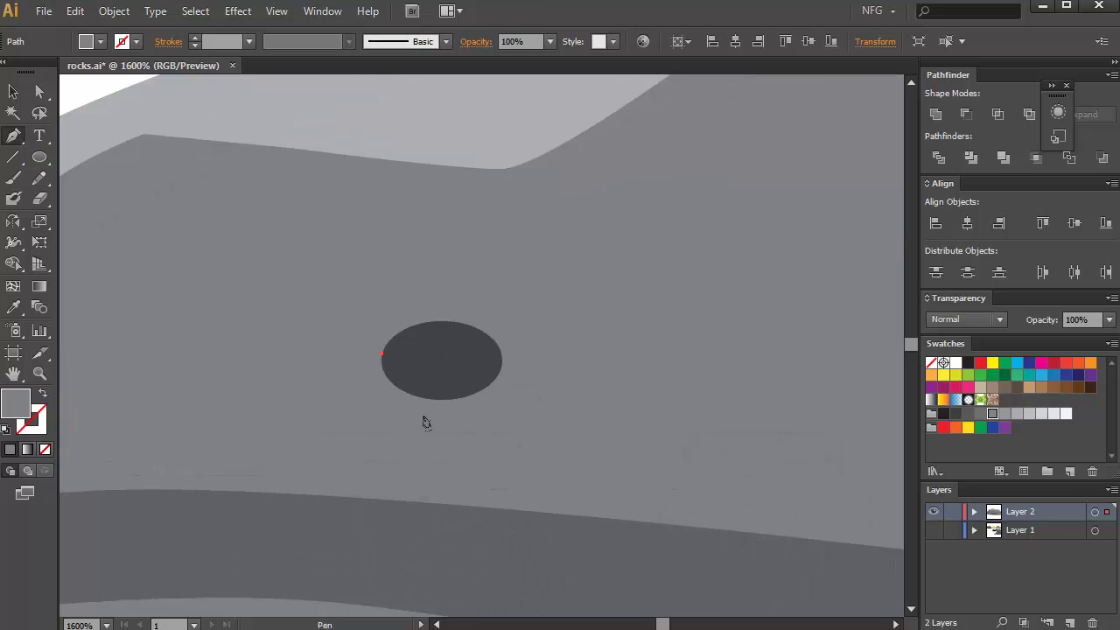
left_click_drag(435, 412, 472, 420)
left_click(383, 355)
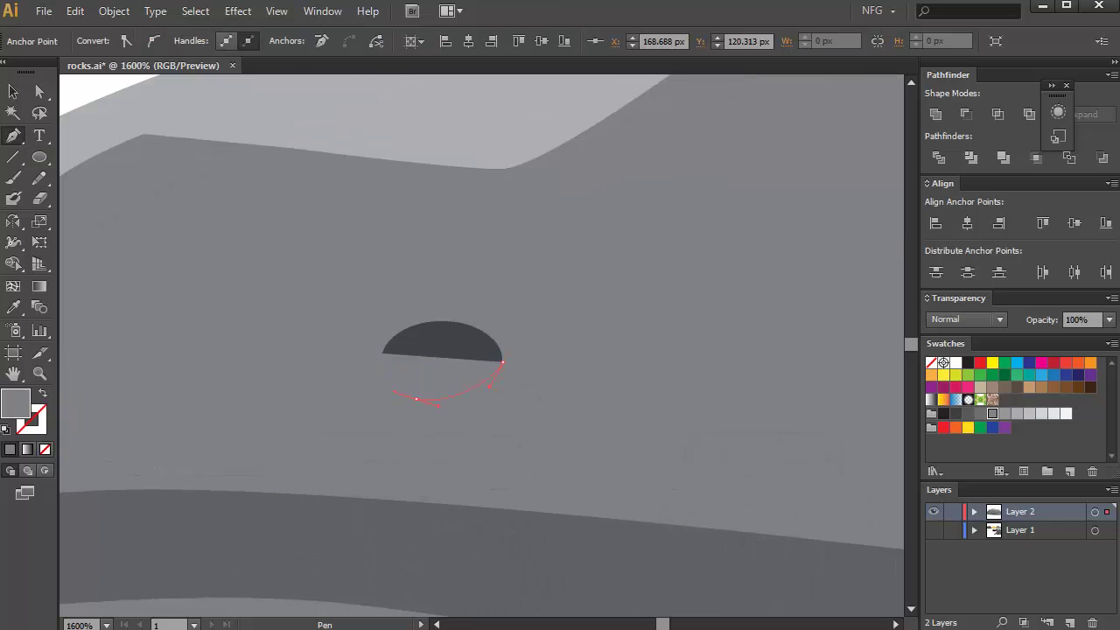
scroll(394, 380, "down", 1)
Unlock all objects and group the ellipse hole with its crescent highlight.
key("v")
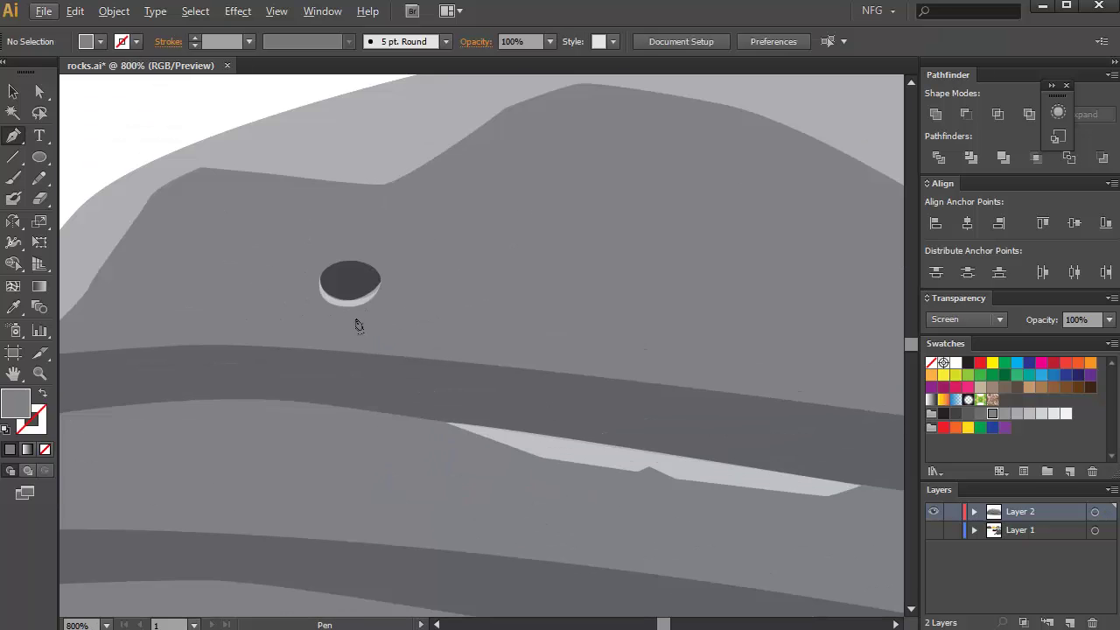
key("ctrl+alt+2")
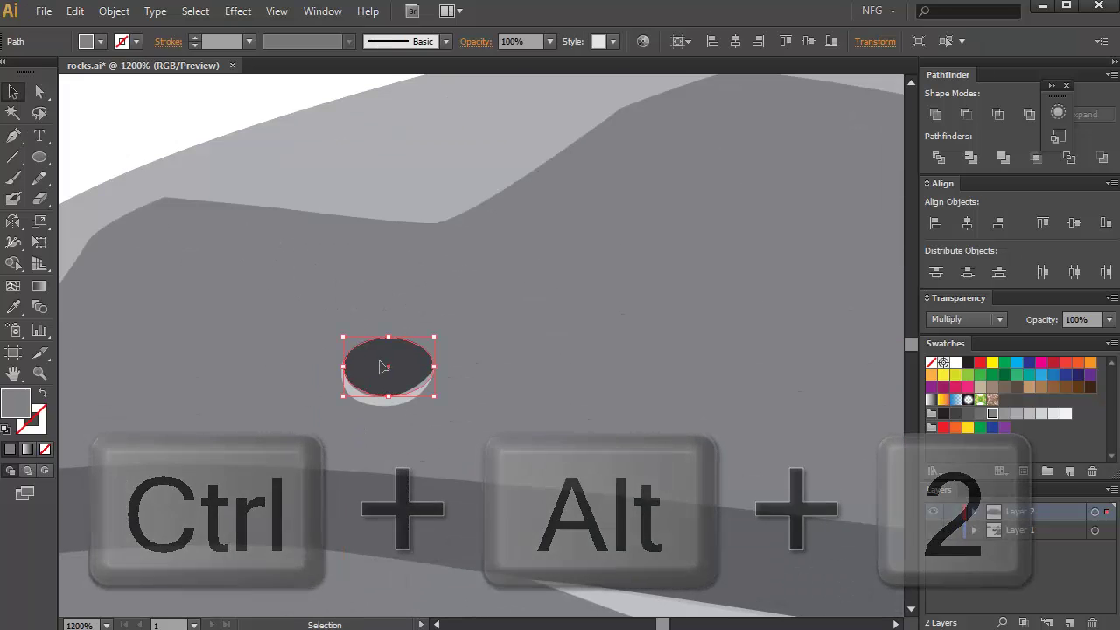
left_click(376, 400, "shift")
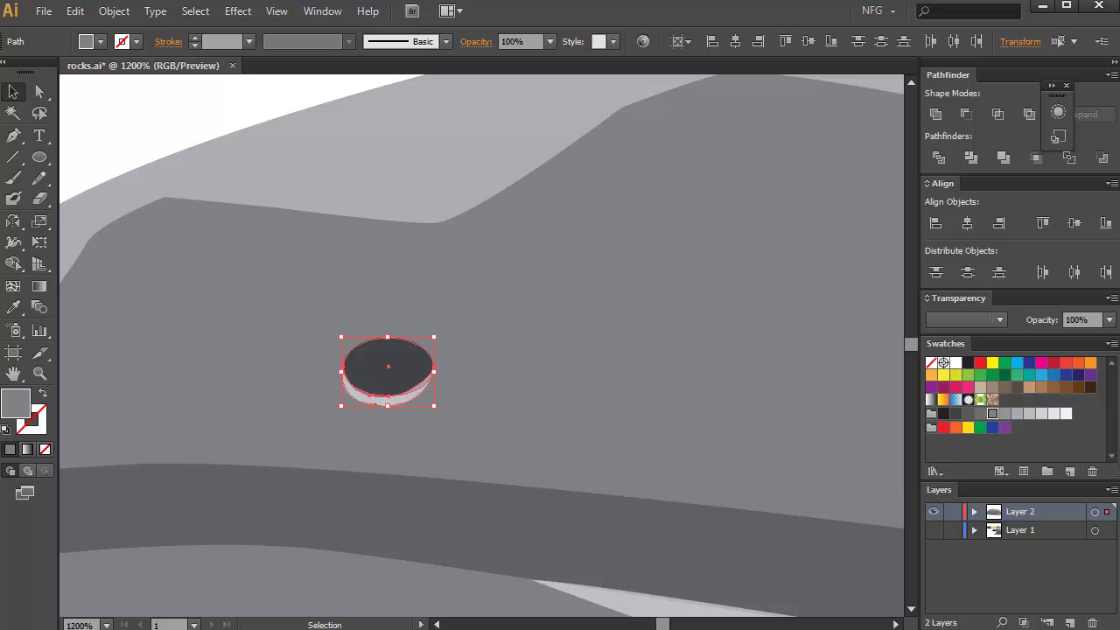
key("ctrl+g")
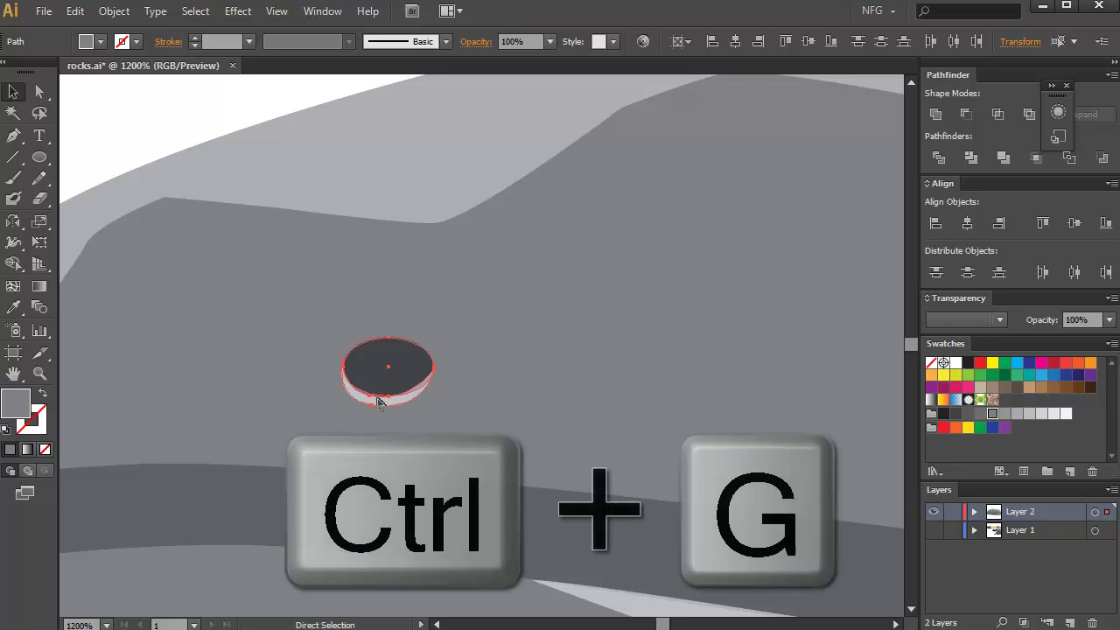
Duplicate the hole group up and to the right on the rock face and select the copy.
left_click_drag(473, 437, 378, 458)
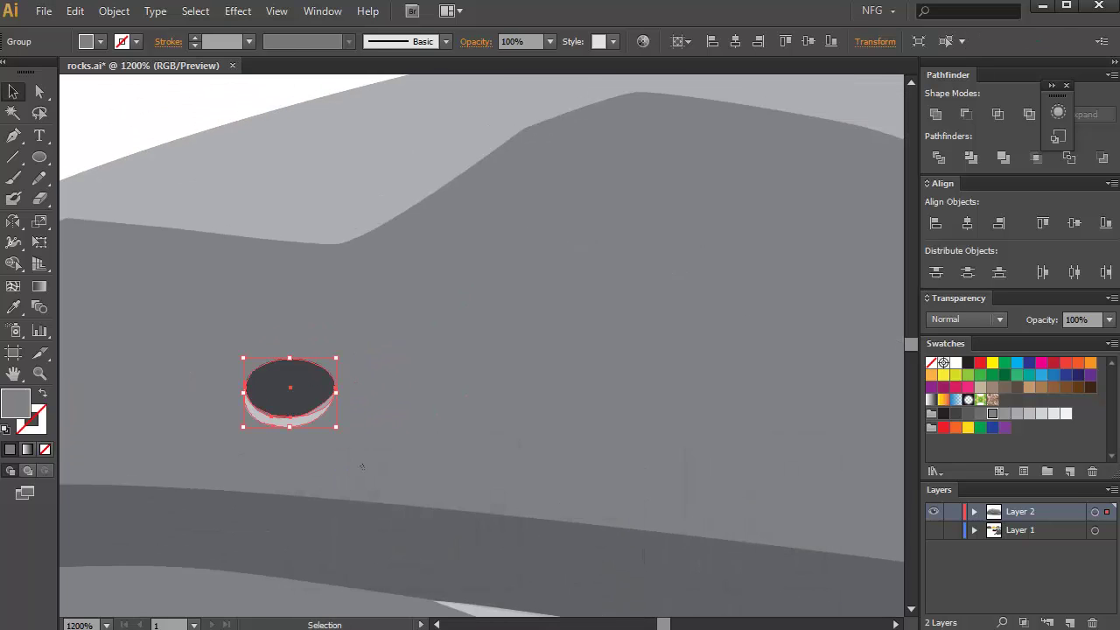
left_click_drag(307, 398, 742, 310)
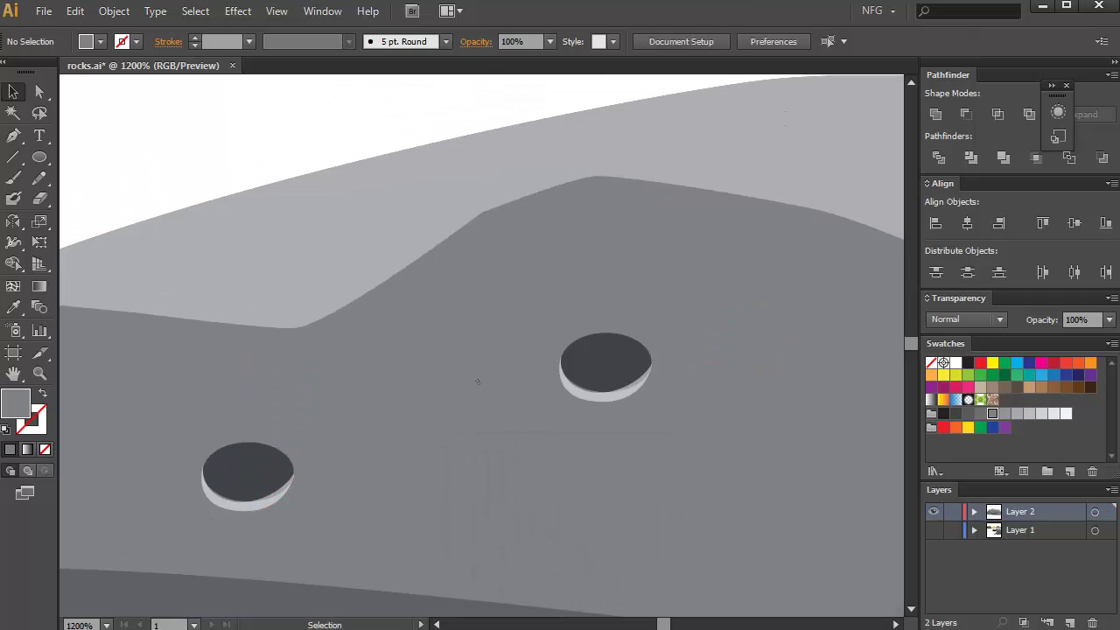
left_click(630, 389)
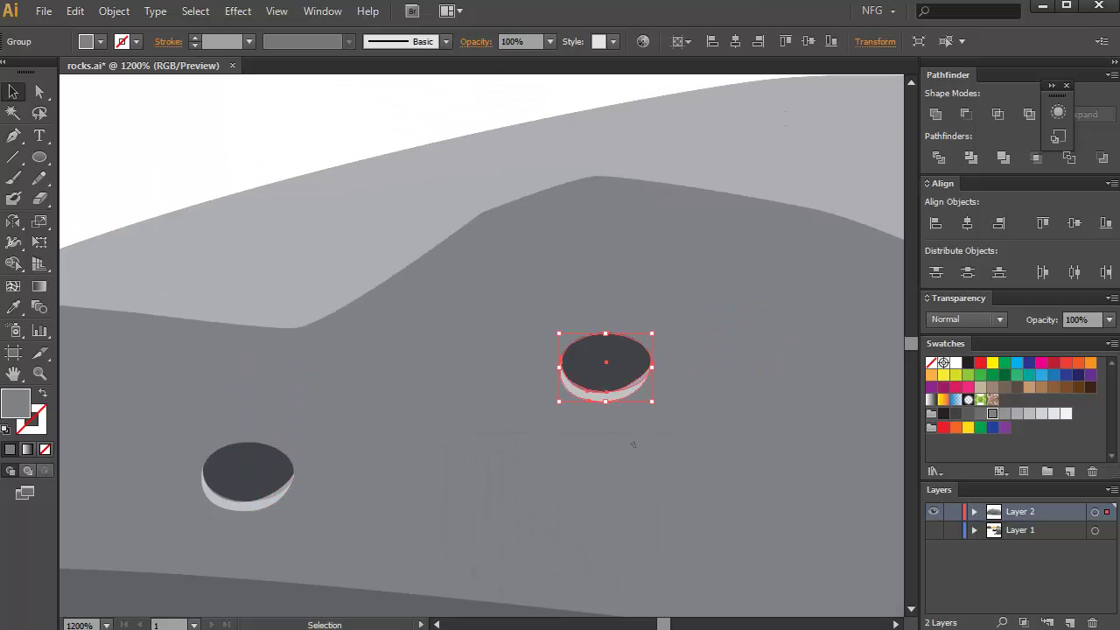
scroll(452, 321, "down", 4)
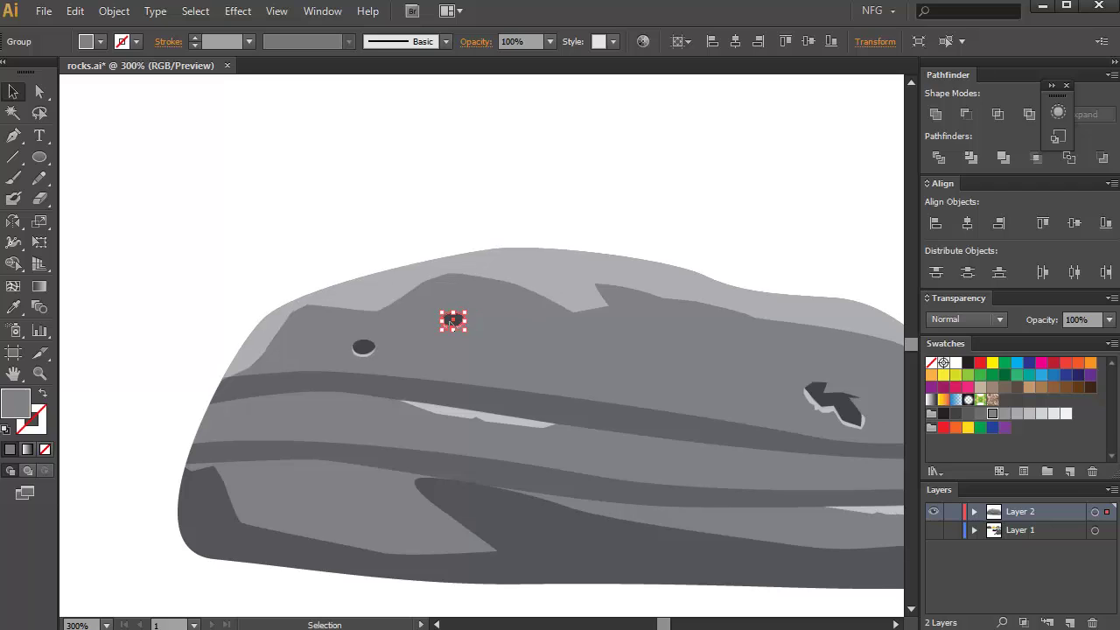
Move the duplicated hole to the rock's lower-left facet and use Free Transform to shrink and rotate it.
left_click_drag(453, 322, 319, 489)
left_click(157, 299)
left_click_drag(313, 419, 269, 443)
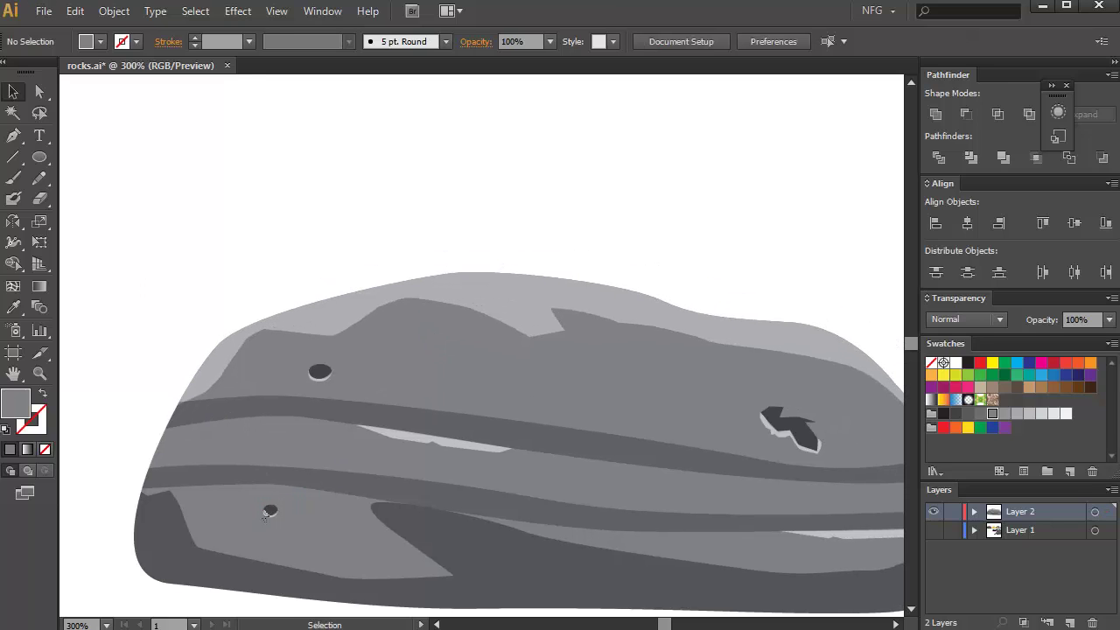
left_click(270, 510)
key("e")
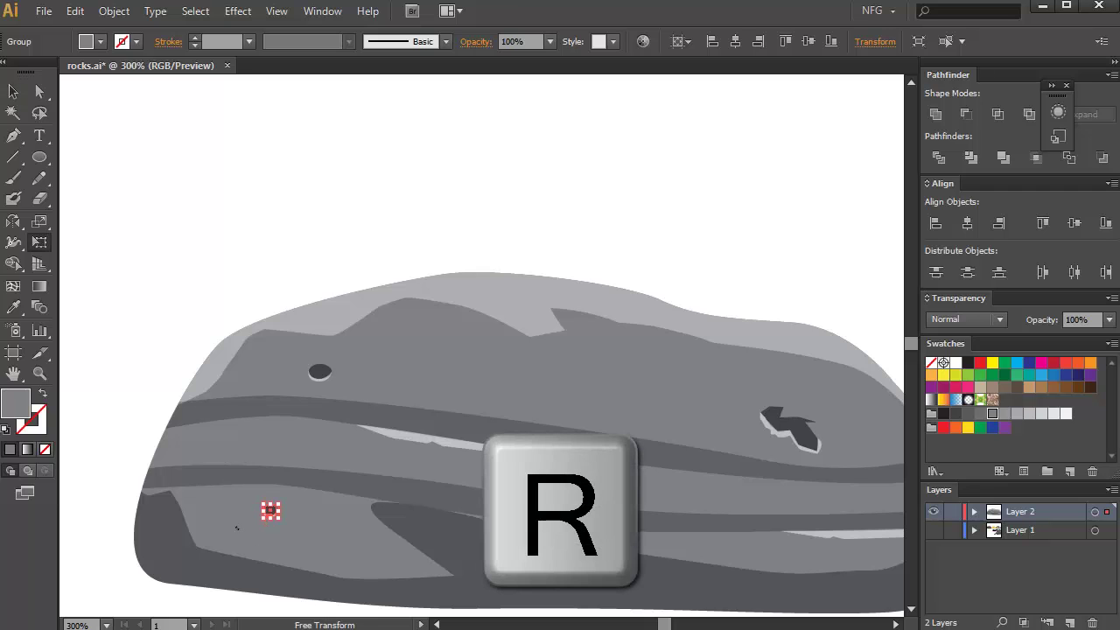
key("ctrl+shift+a")
key("v")
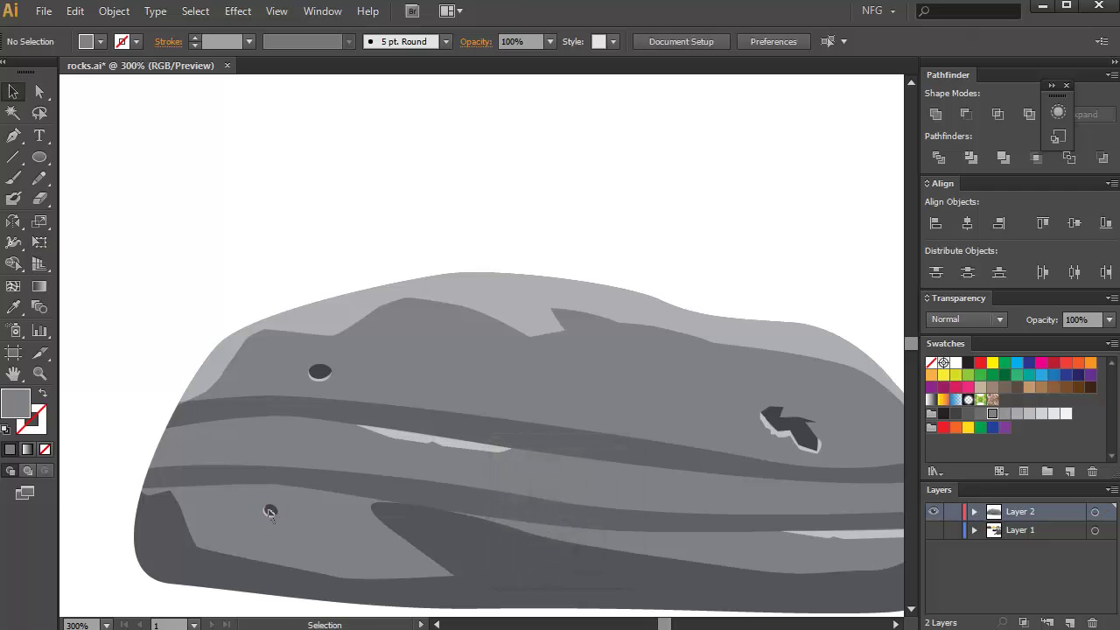
Duplicate the small hole beside the crack and at the rock's right end, stretching the end copy into a wide, flat ellipse.
left_click_drag(856, 442, 594, 448)
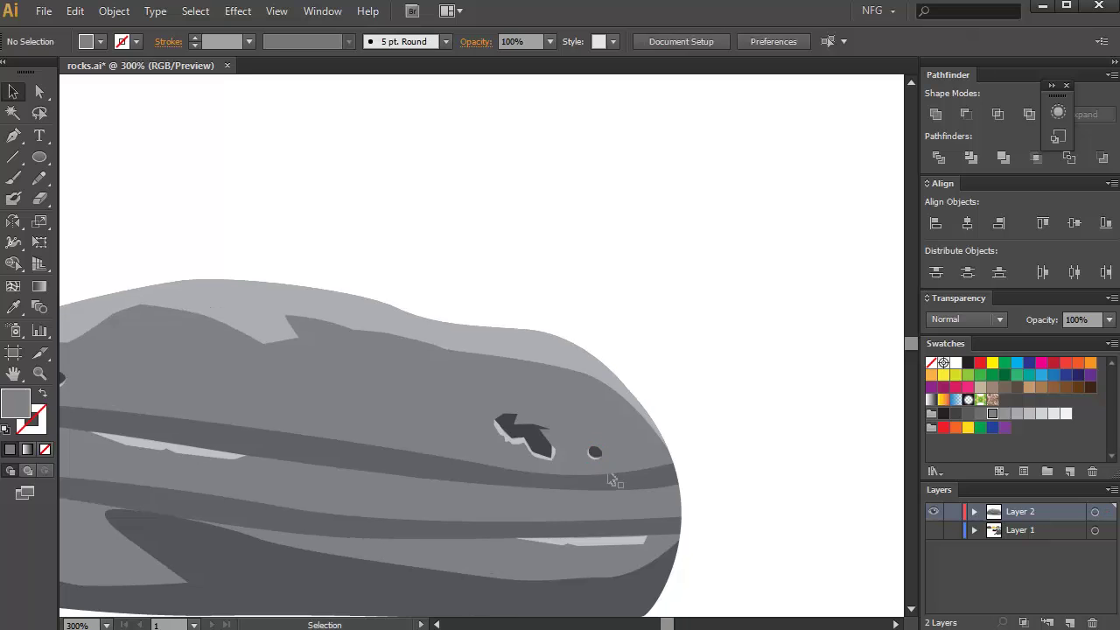
left_click(592, 452)
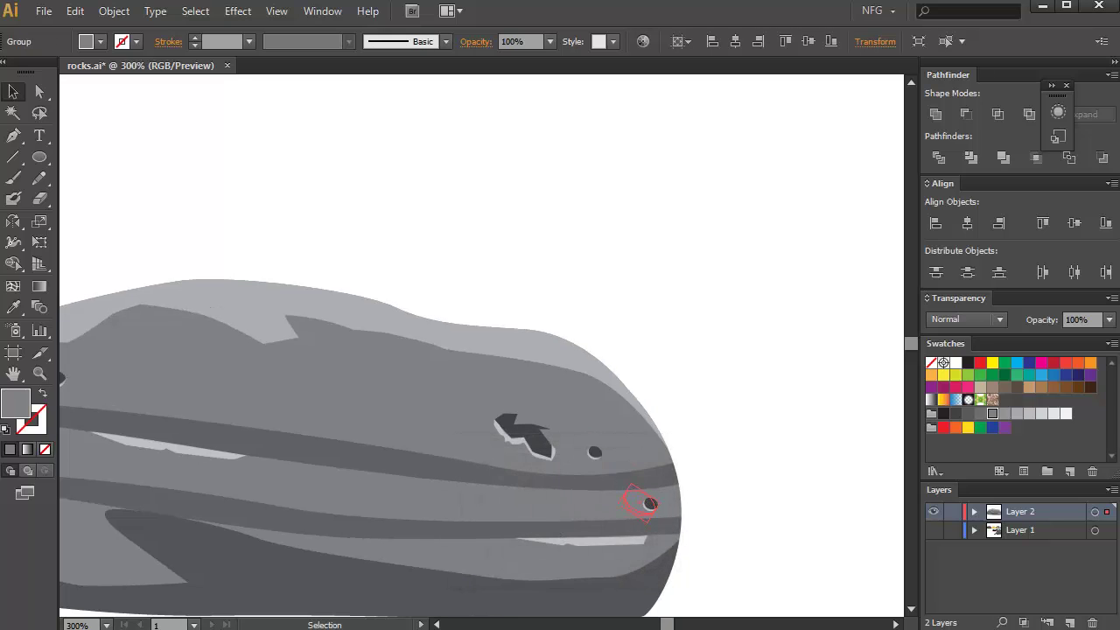
left_click_drag(623, 516, 625, 513)
key("e")
left_click_drag(715, 511, 640, 503)
key("v")
left_click(700, 505)
Draw the lower edge of a highlight with the Pen tool, following the rock's top outline from the upper-right side to the peak.
key("p")
scroll(594, 378, "down", 3)
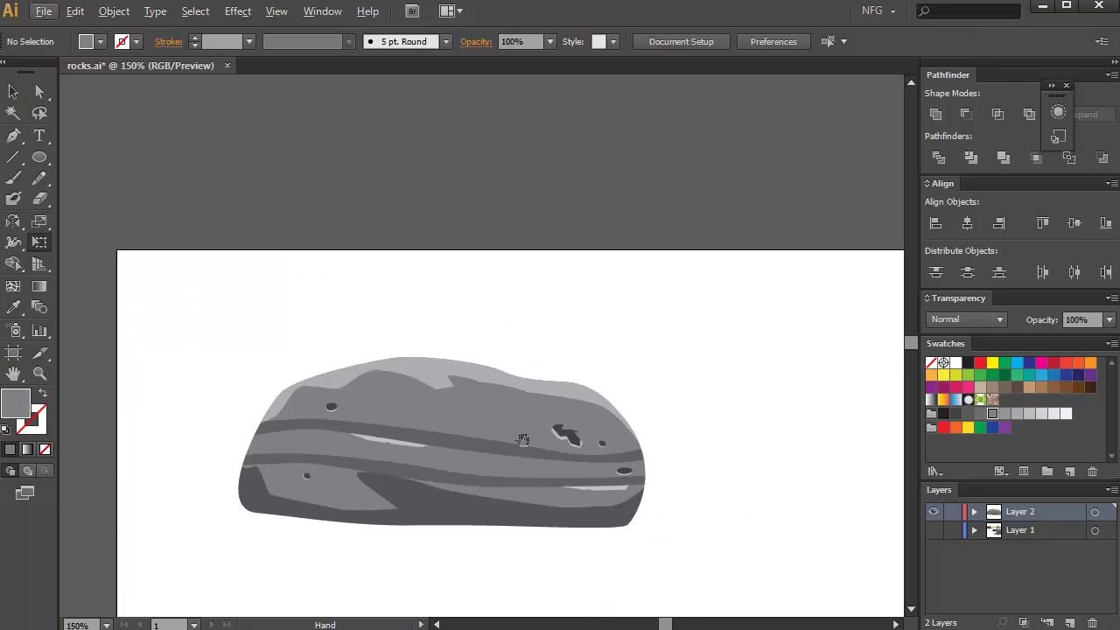
scroll(595, 378, "up", 3)
scroll(765, 419, "up", 3)
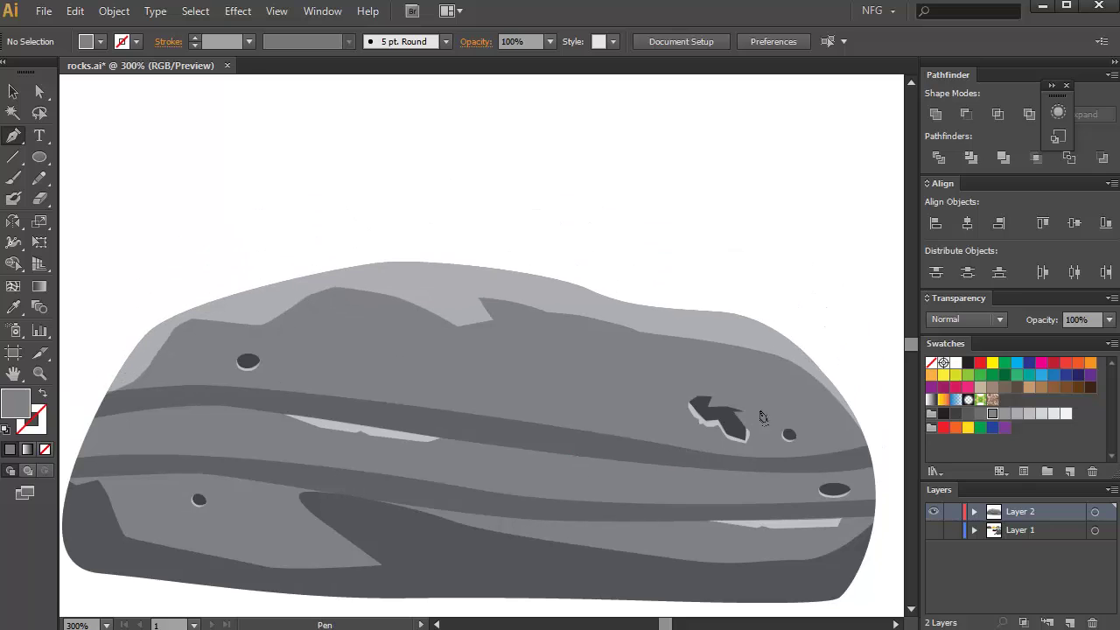
scroll(765, 418, "right", 3)
left_click(776, 411)
left_click(744, 380)
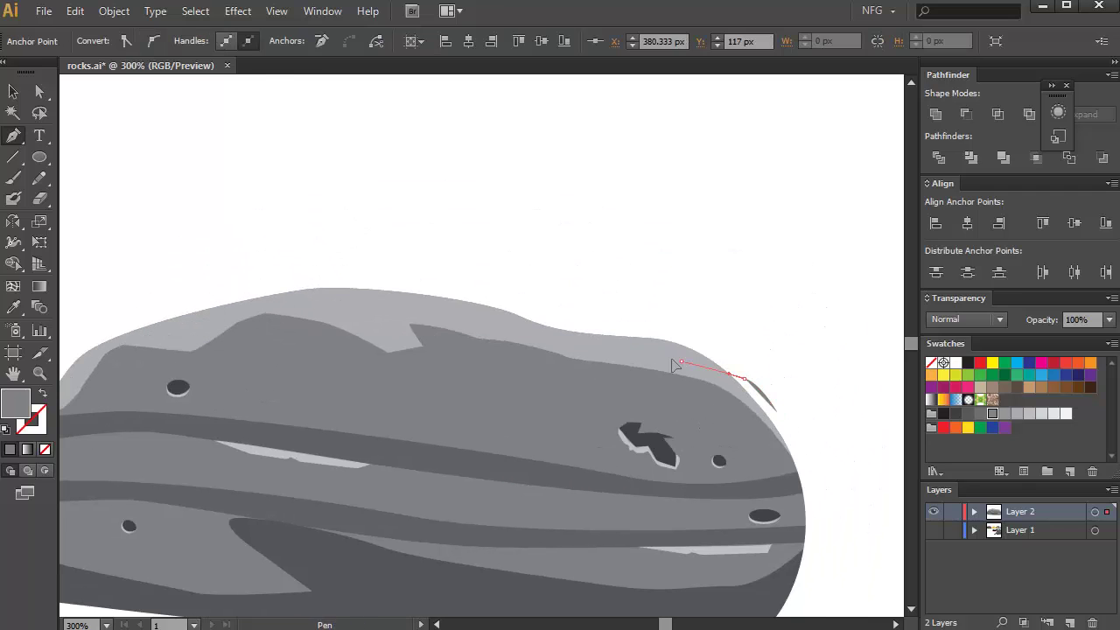
left_click(682, 362)
left_click_drag(643, 352, 622, 345)
left_click_drag(528, 341, 577, 357)
left_click(574, 349)
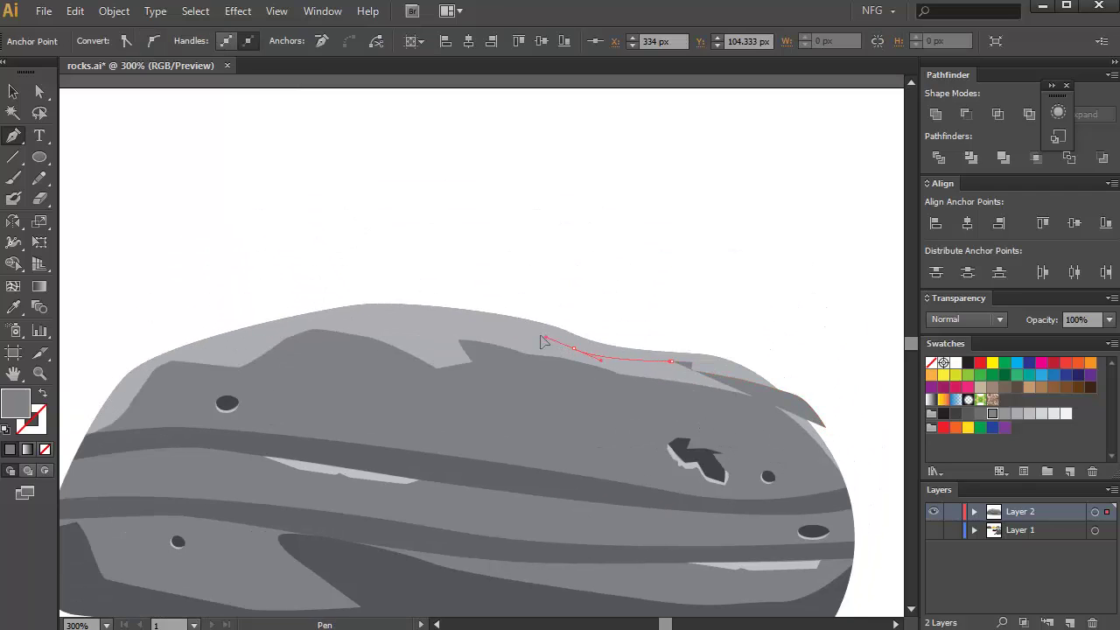
left_click(484, 324)
left_click(415, 313)
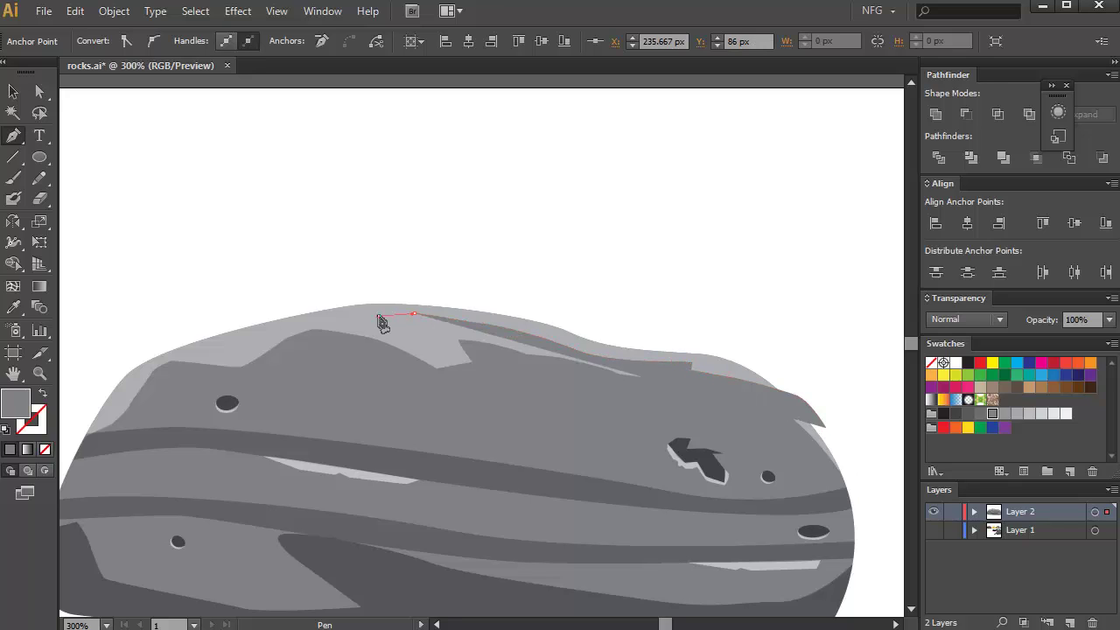
left_click(378, 315)
left_click(340, 313)
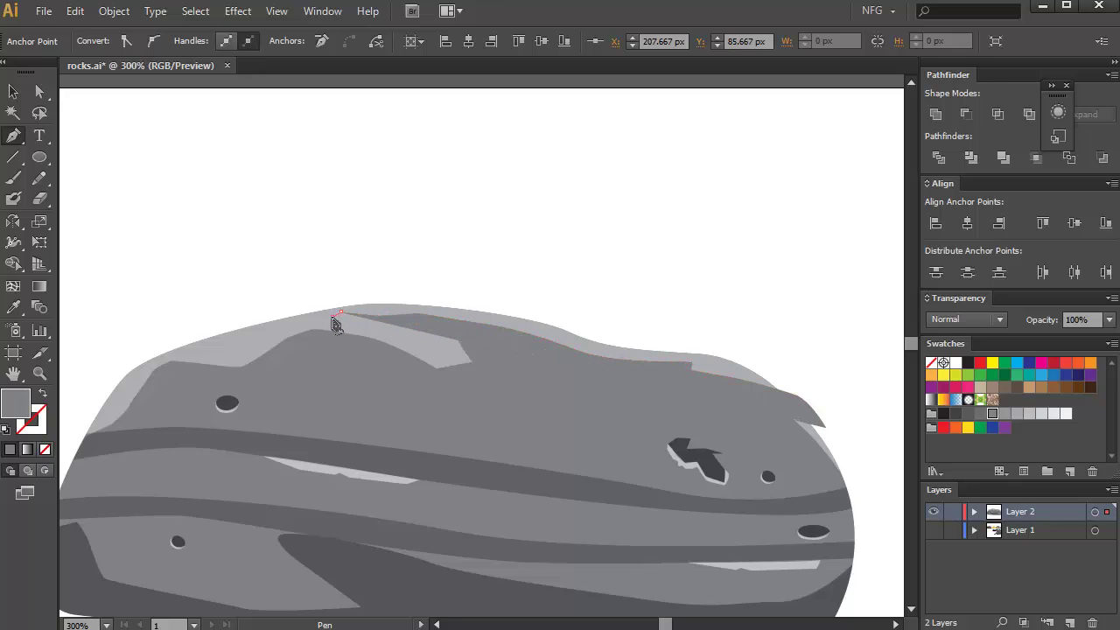
left_click(305, 318)
Continue the highlight path in jagged steps down the rock's upper-left side, close it above the rock and set it to Screen blending.
left_click_drag(279, 339, 366, 336)
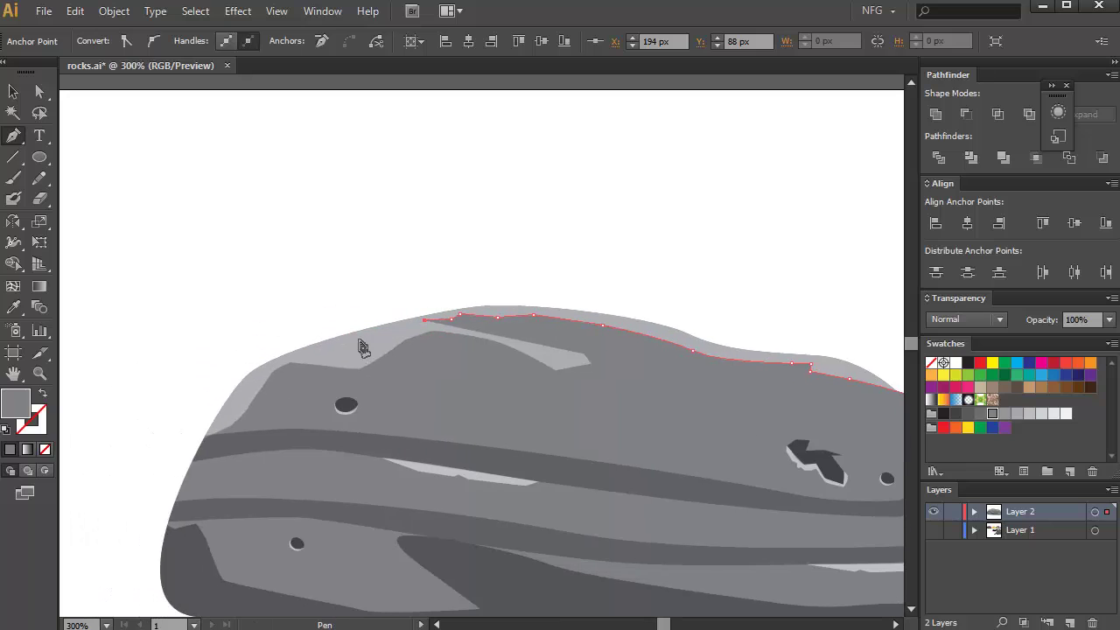
left_click(354, 339)
left_click(320, 346)
left_click(315, 353)
left_click(294, 356)
left_click(247, 380)
left_click(240, 395)
left_click(226, 404)
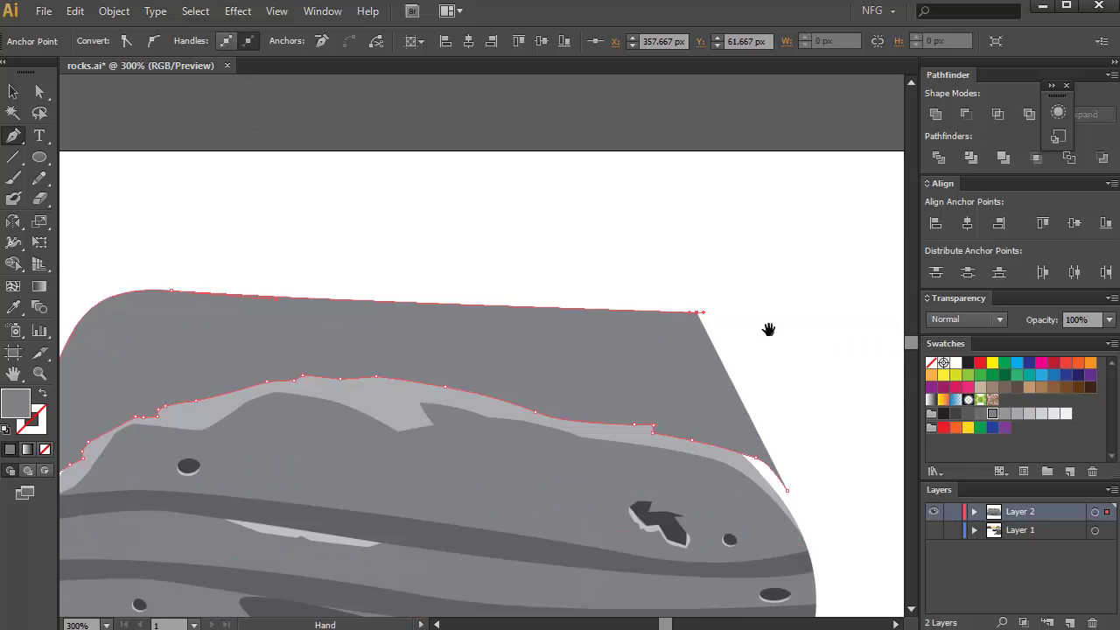
left_click(786, 349)
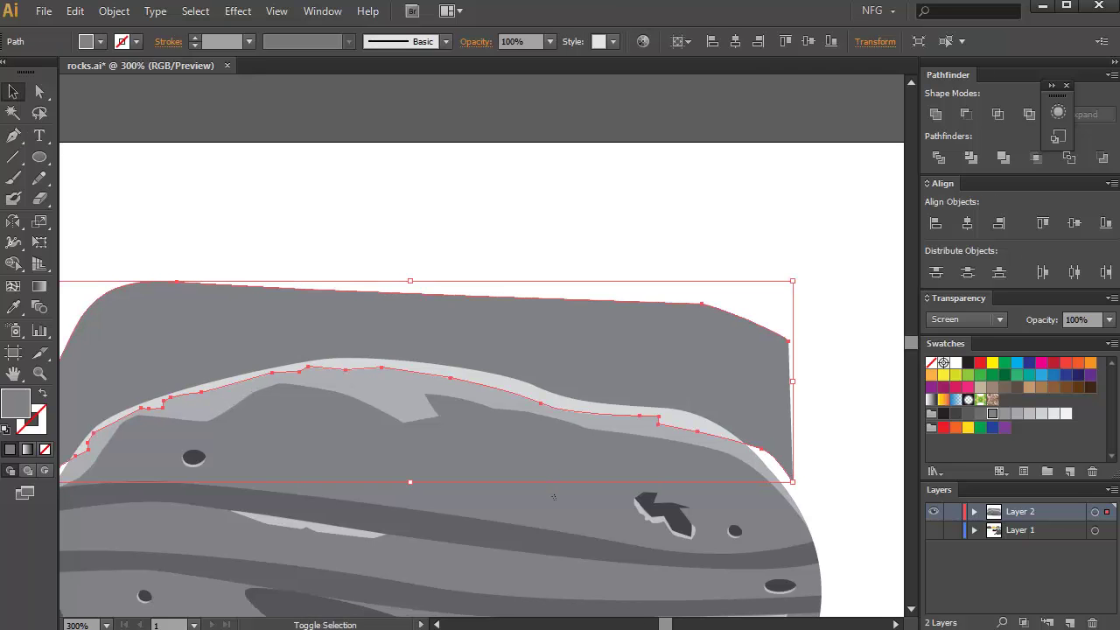
Remove the part of the top highlight outside the rock's outline with the Shape Builder tool.
left_click(553, 497, "shift")
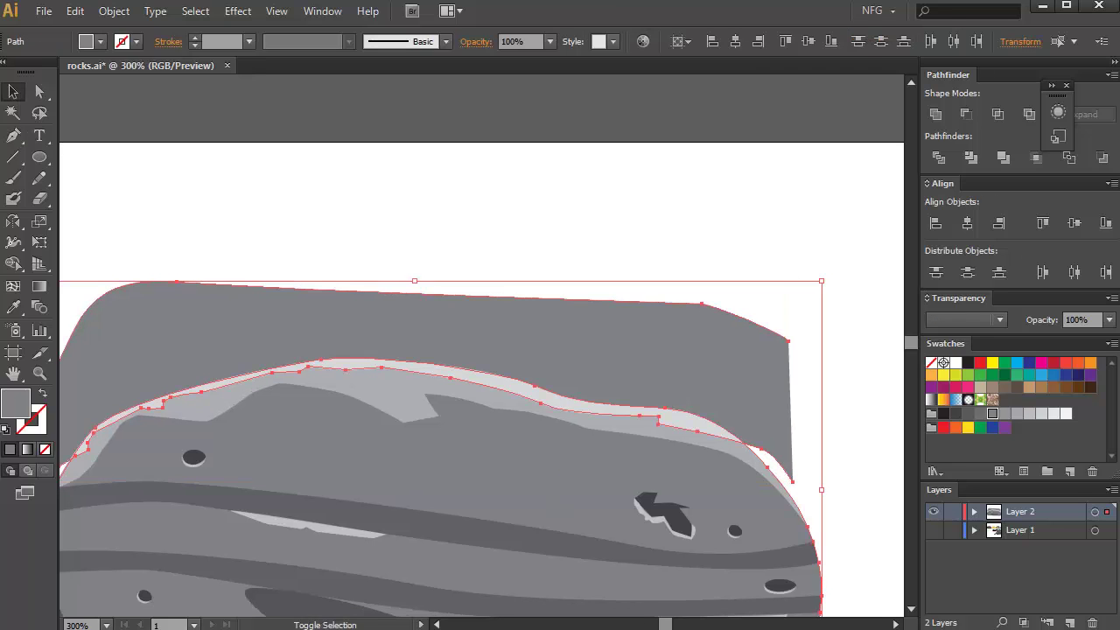
key("shift+m")
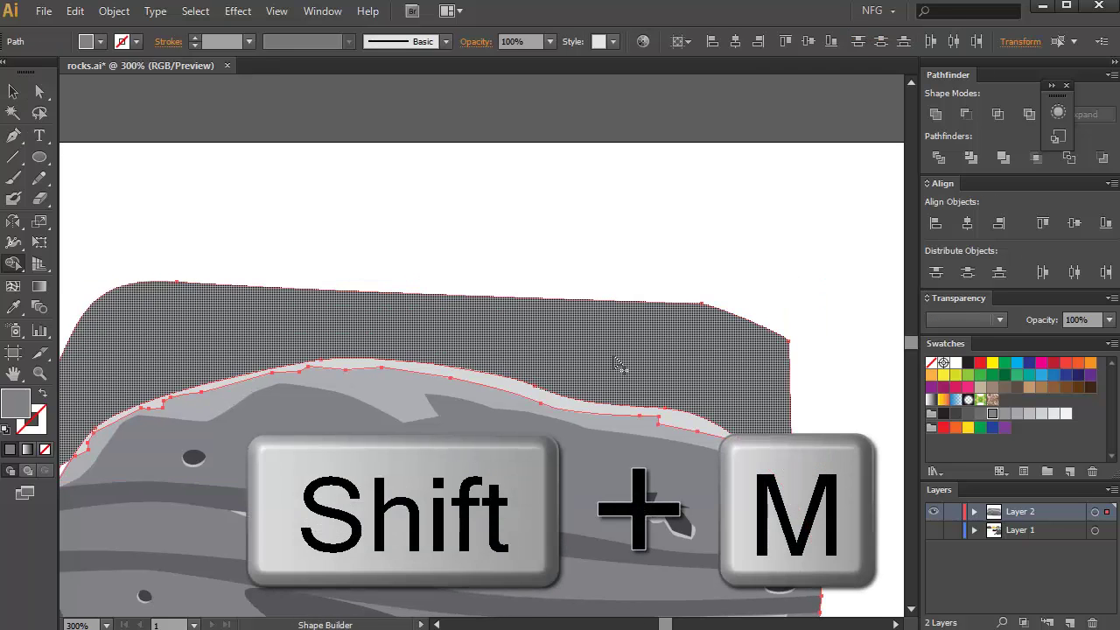
left_click(619, 350, "alt")
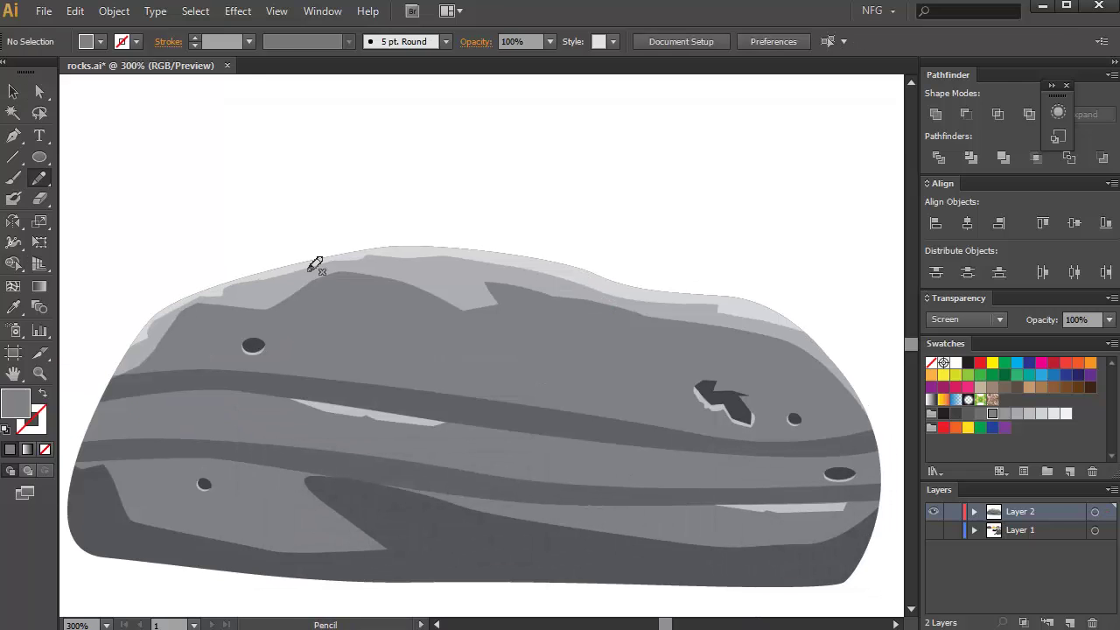
Draw a jagged shadow outline with the Pencil tool over the rock's lower-right end, extending beyond the rock's edge.
key("n")
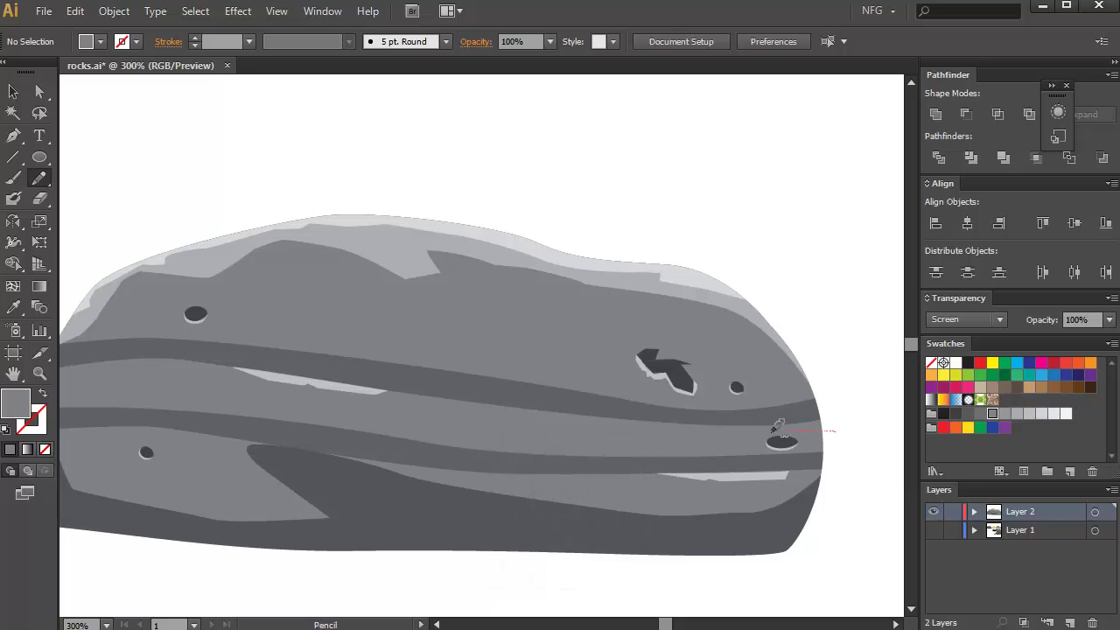
left_click_drag(649, 439, 647, 441)
key("ctrl+z")
left_click_drag(670, 468, 679, 479)
mouse_move(582, 541)
left_mouse_down()
mouse_move(508, 552)
mouse_move(807, 584)
mouse_move(864, 421)
left_mouse_up()
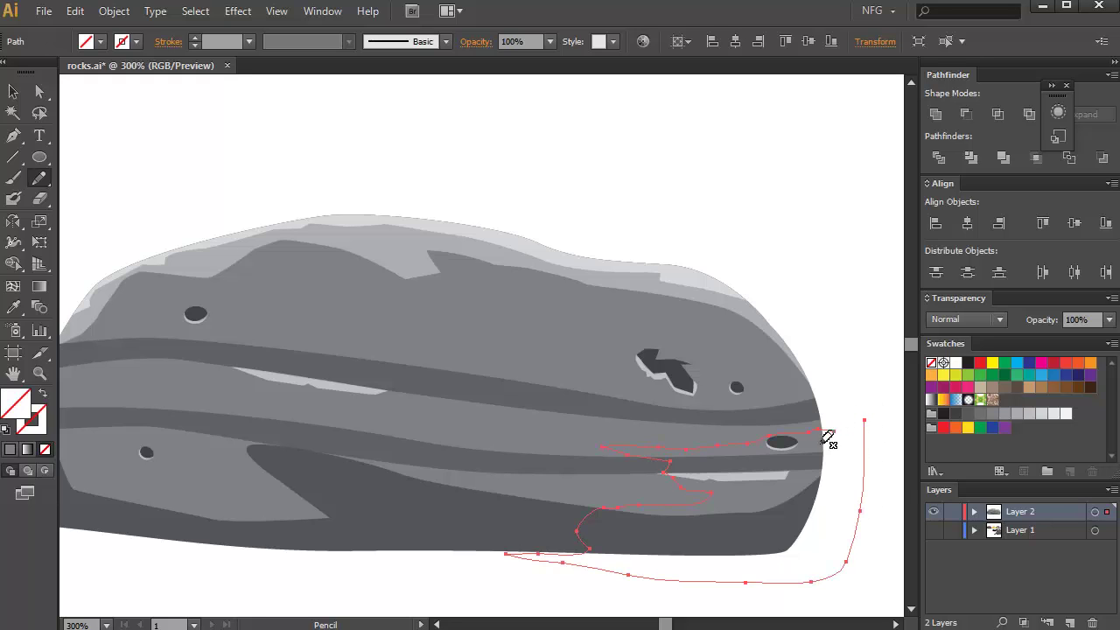
Give the lower-right shadow the dark base facet's Multiply style with the Eyedropper and set its opacity to 40%.
key("i")
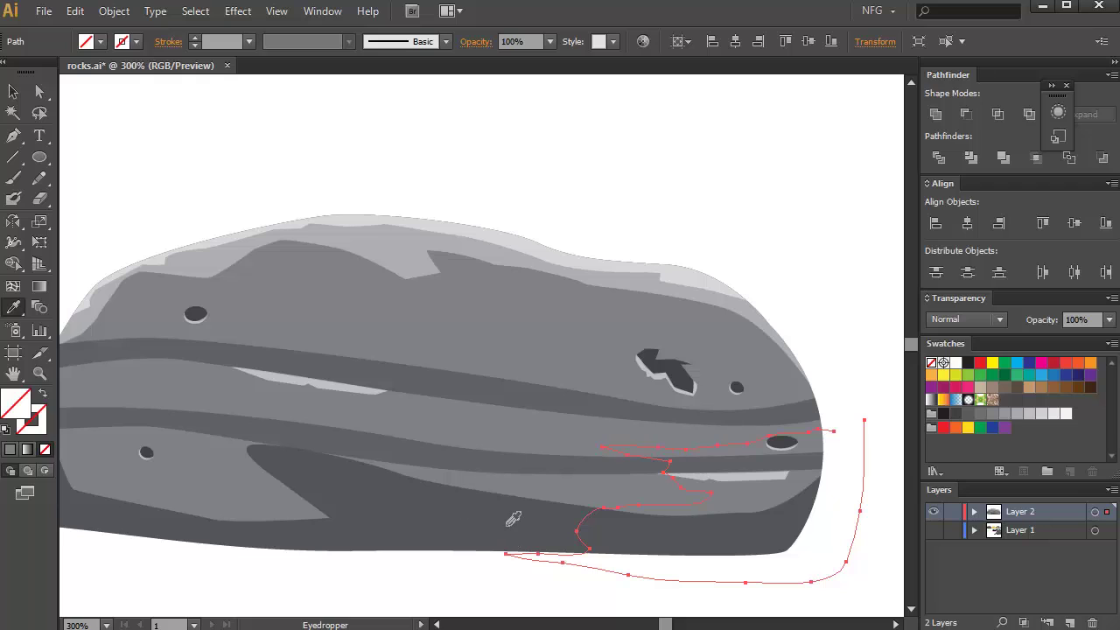
left_click(501, 515)
key("v")
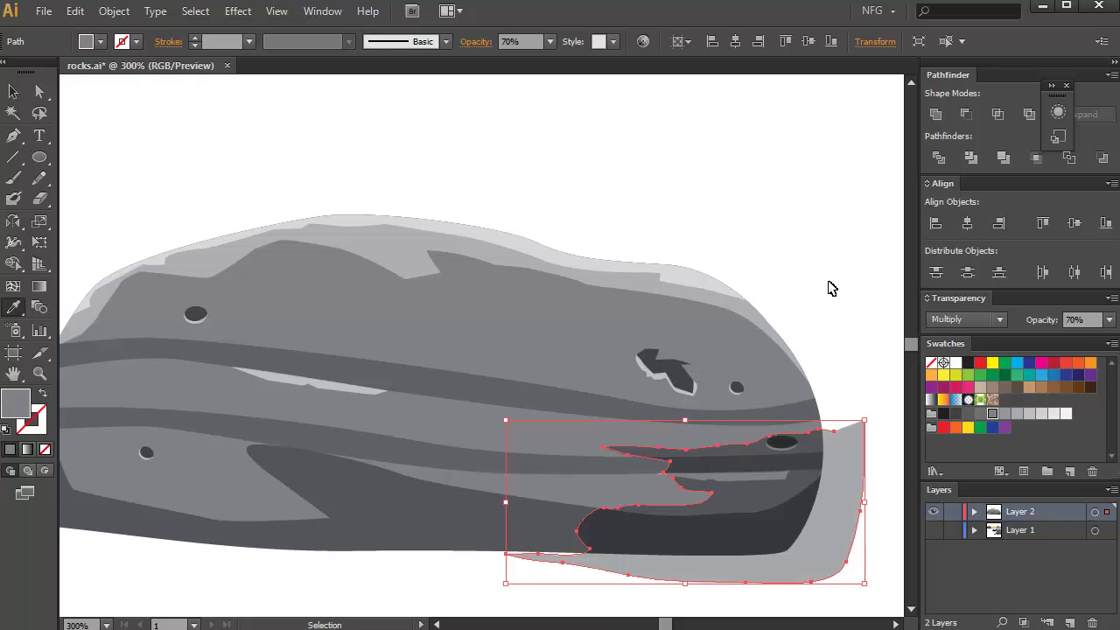
left_click(831, 288)
left_click_drag(831, 288, 800, 290)
left_click(805, 490)
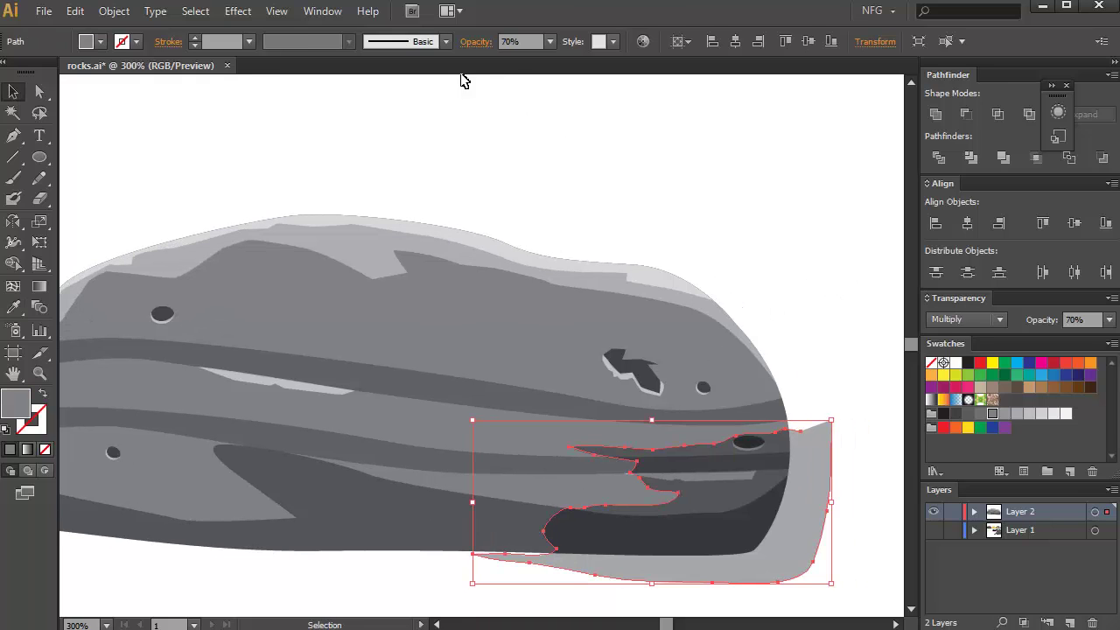
left_click(549, 41)
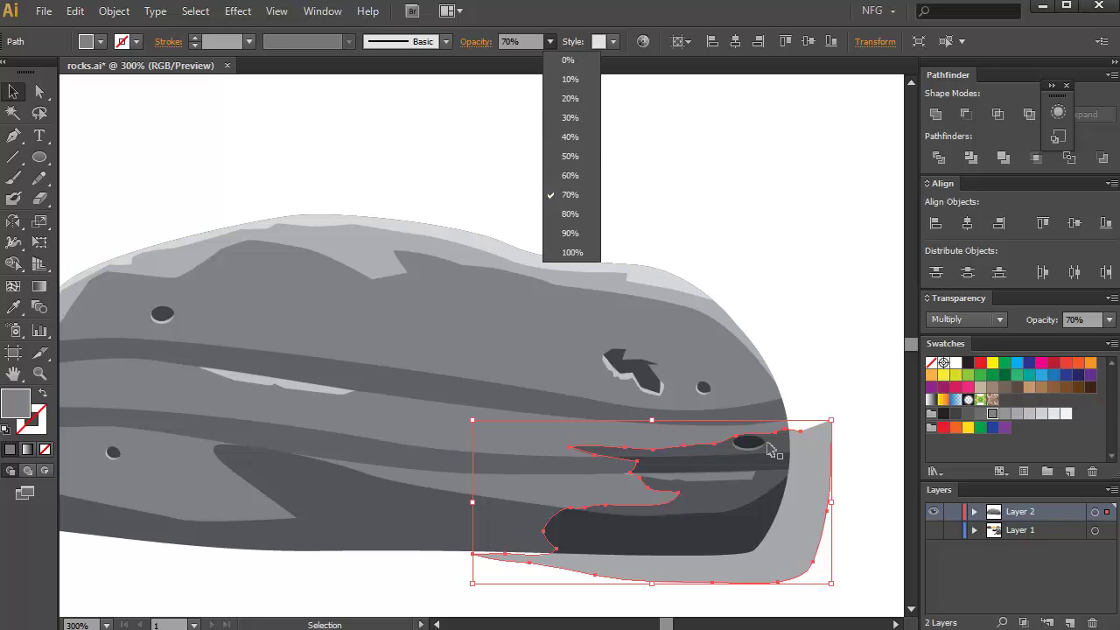
left_click(570, 138)
key("ctrl+minus")
key("ctrl+shift+a")
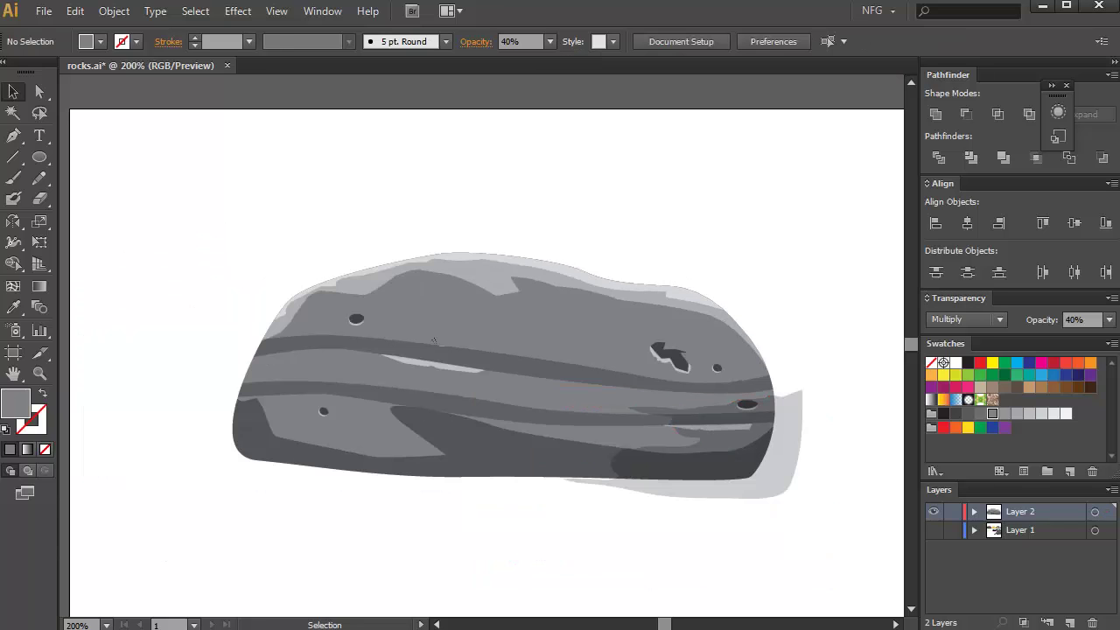
Draw a jagged Pencil shadow over the rock's lower-left end and copy the right shadow's style onto it with the Eyedropper.
key("n")
mouse_move(246, 356)
left_mouse_down()
mouse_move(350, 348)
mouse_move(280, 358)
mouse_move(296, 360)
left_mouse_up()
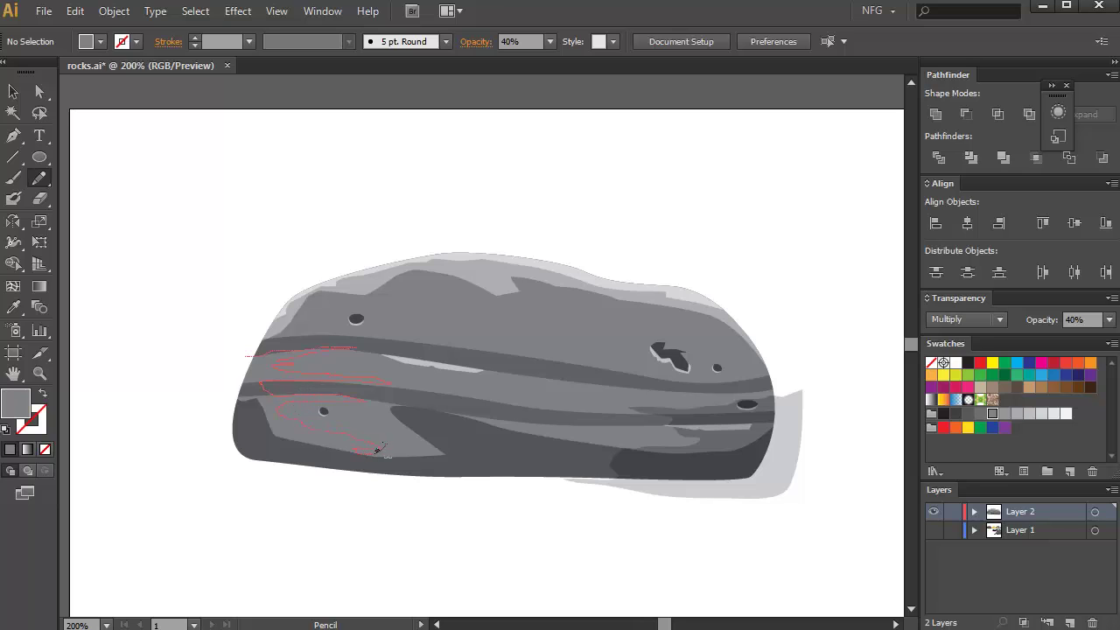
mouse_move(298, 487)
left_mouse_down()
mouse_move(218, 358)
mouse_move(246, 356)
left_mouse_up()
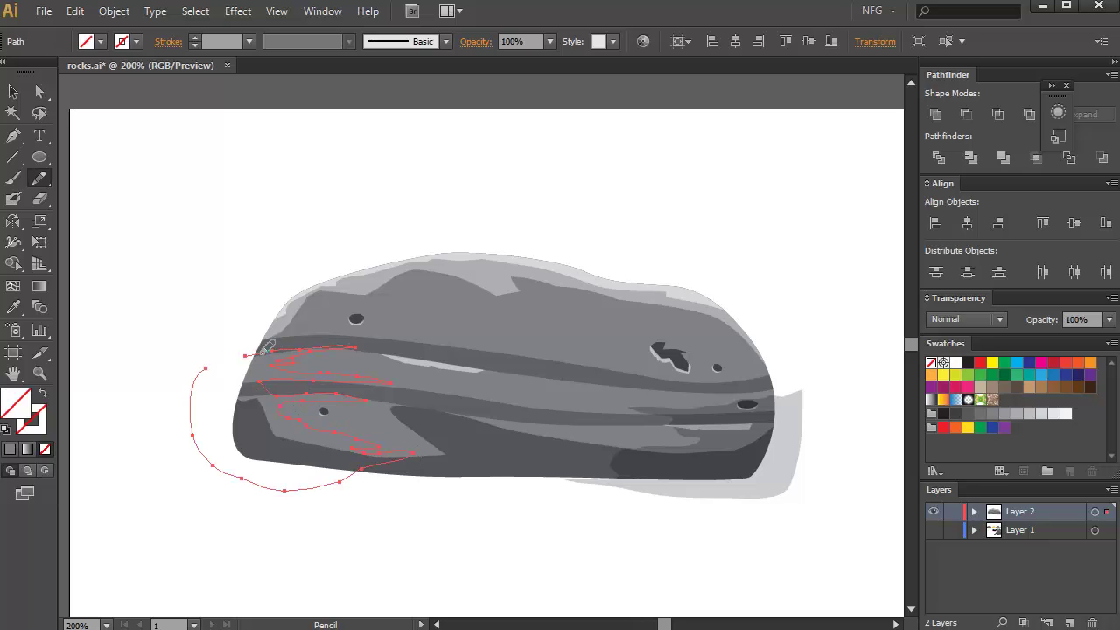
key("i")
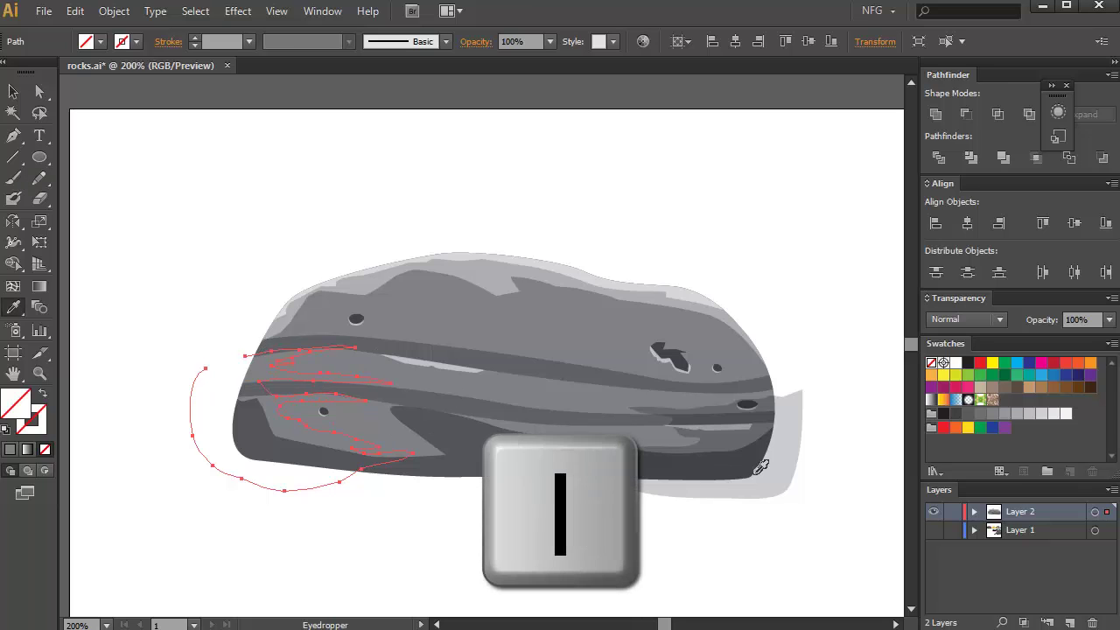
left_click(795, 429)
key("ctrl+shift+a")
scroll(370, 288, "up", 1)
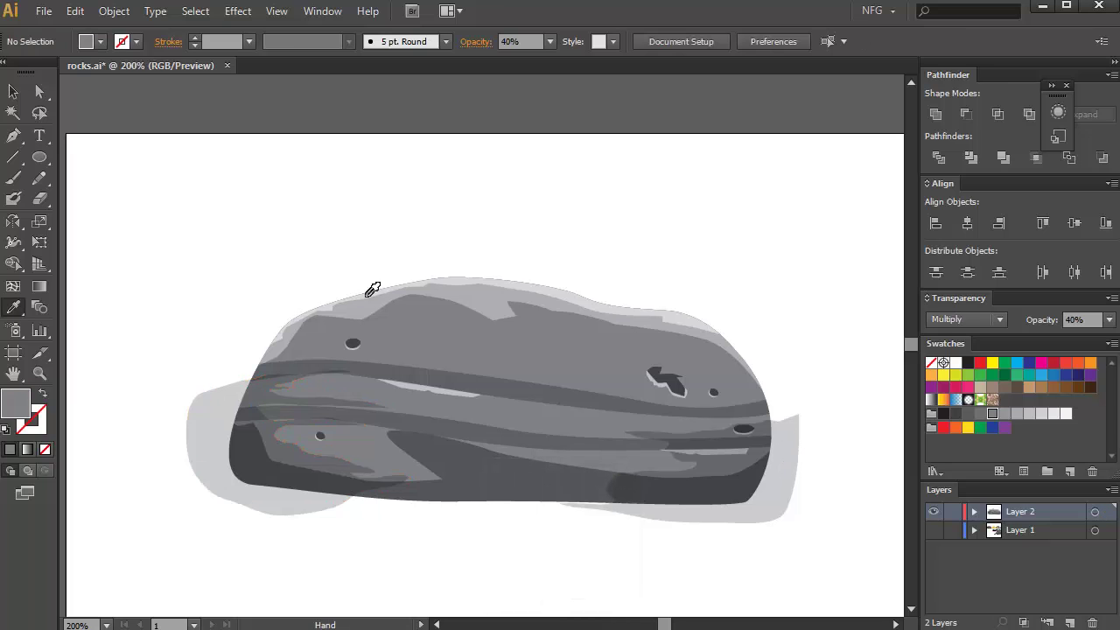
Remove the parts of both end shadows that extend outside the rock's base shape with the Shape Builder tool.
key("v")
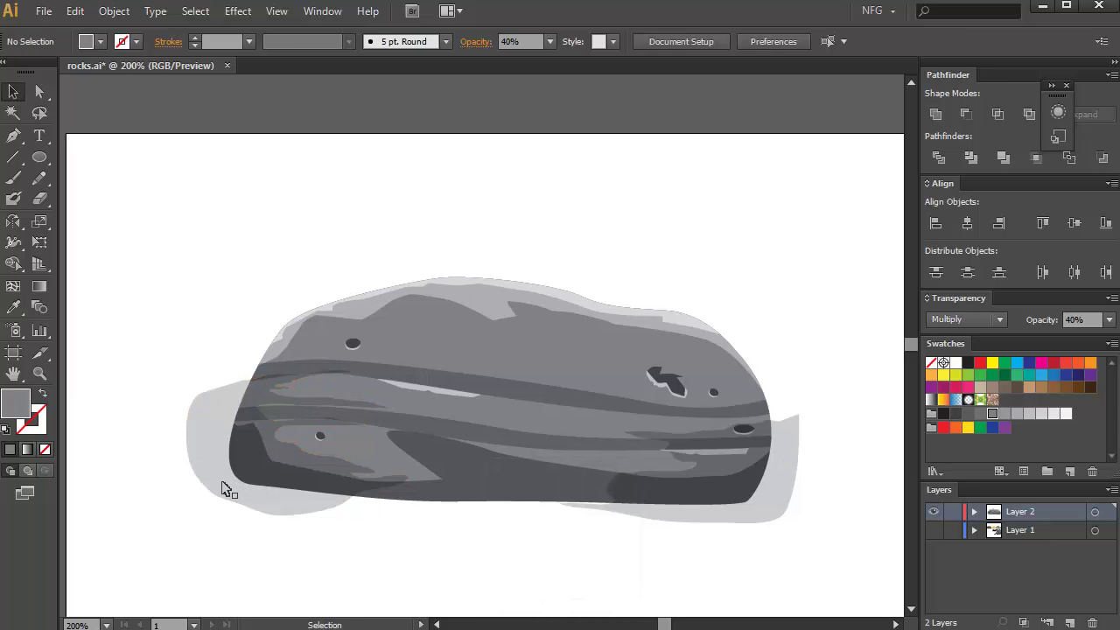
left_click(223, 488)
left_click(779, 469, "shift")
left_click(536, 357, "shift")
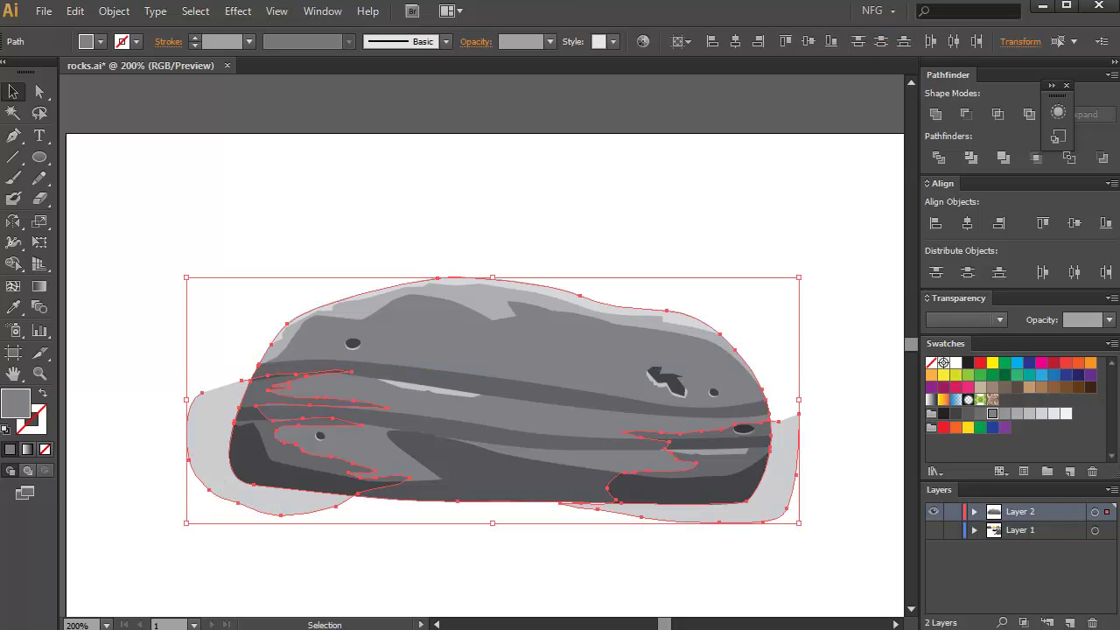
key("shift+m")
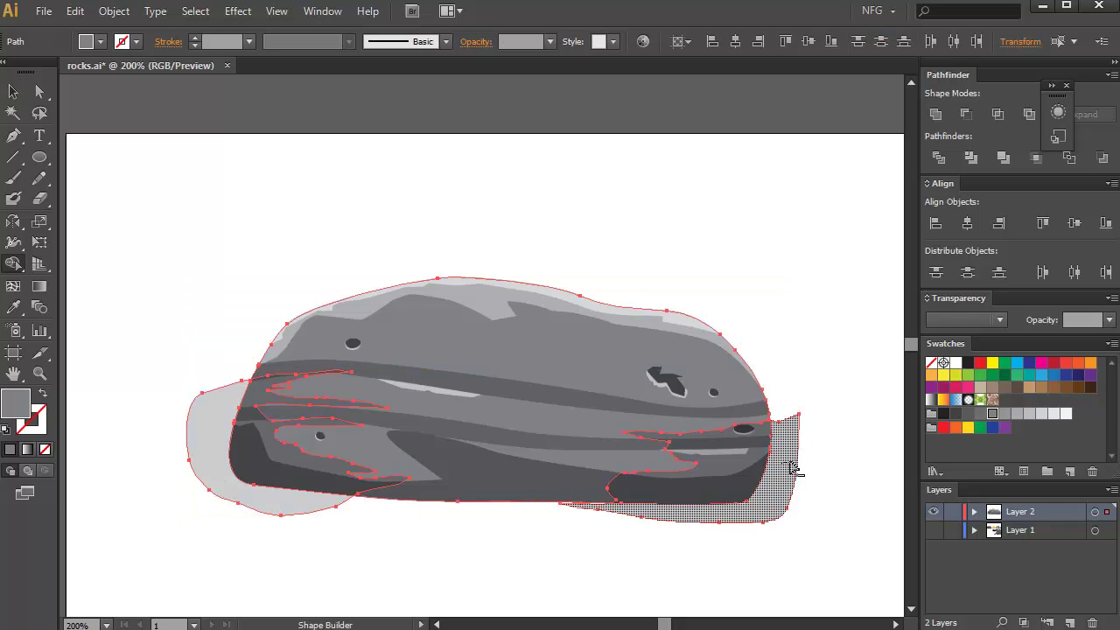
left_click_drag(792, 447, 815, 351)
left_click_drag(193, 353, 217, 486)
key("v")
left_click(171, 448)
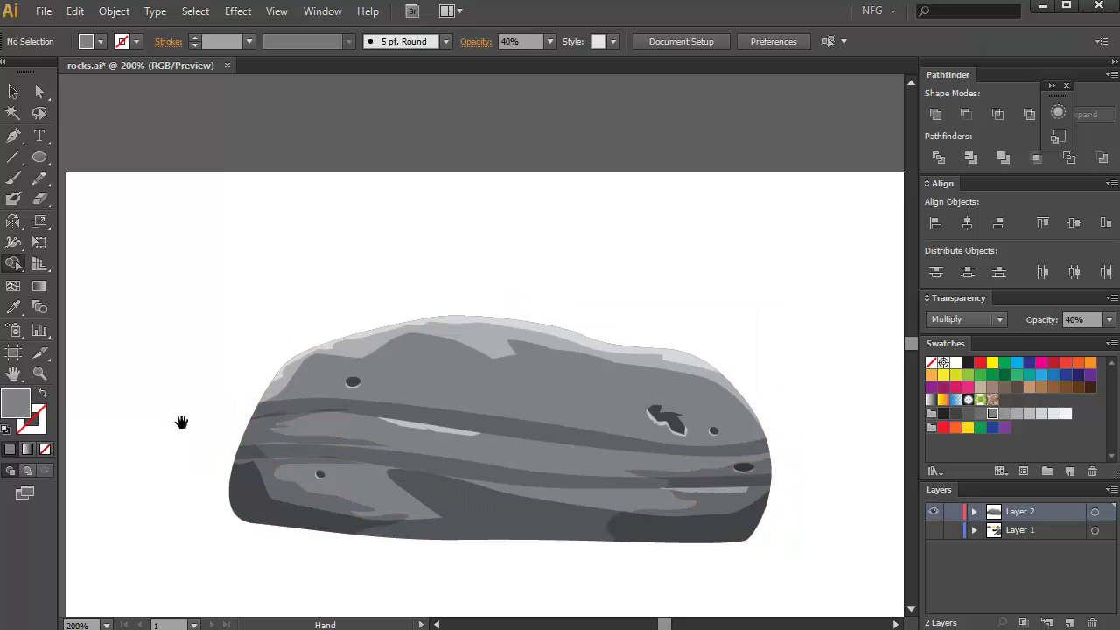
Draw a large irregular Pencil shape across the rock's upper face, looping well above its top outline.
left_click_drag(180, 420, 524, 345)
key("space")
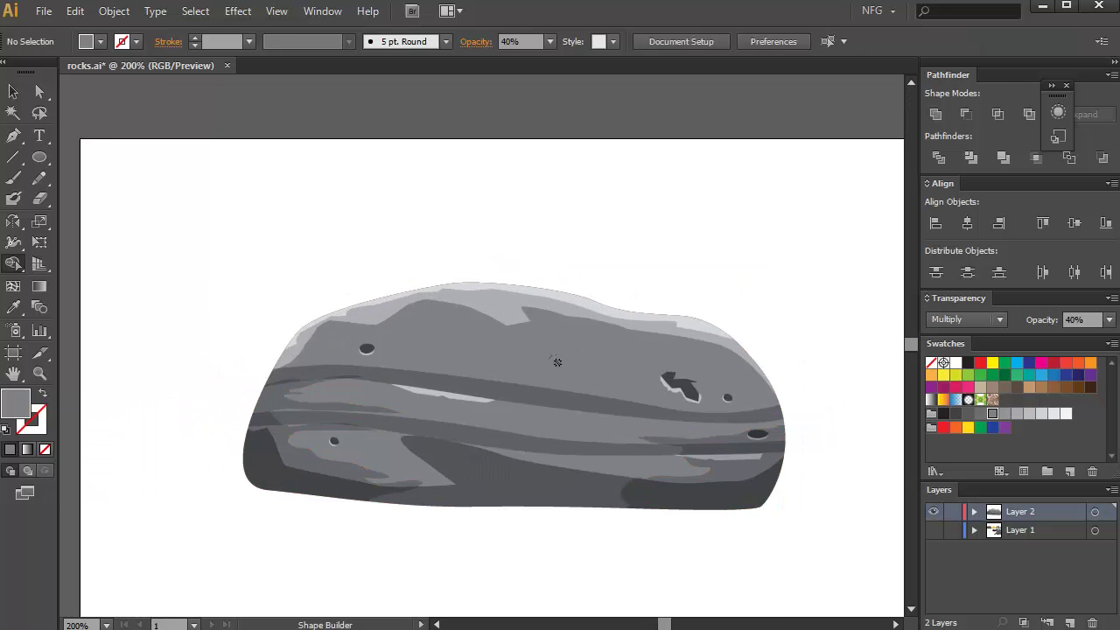
key("n")
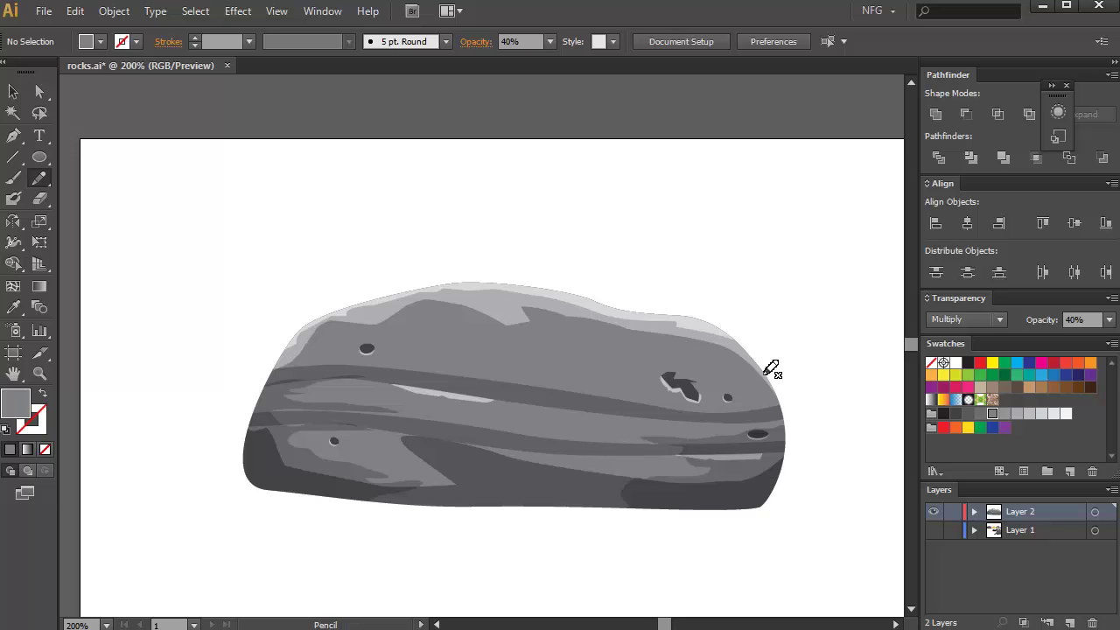
left_click_drag(785, 365, 681, 353)
mouse_move(324, 364)
left_mouse_down()
mouse_move(268, 370)
mouse_move(215, 321)
mouse_move(326, 227)
mouse_move(620, 192)
mouse_move(786, 292)
mouse_move(814, 374)
left_mouse_up()
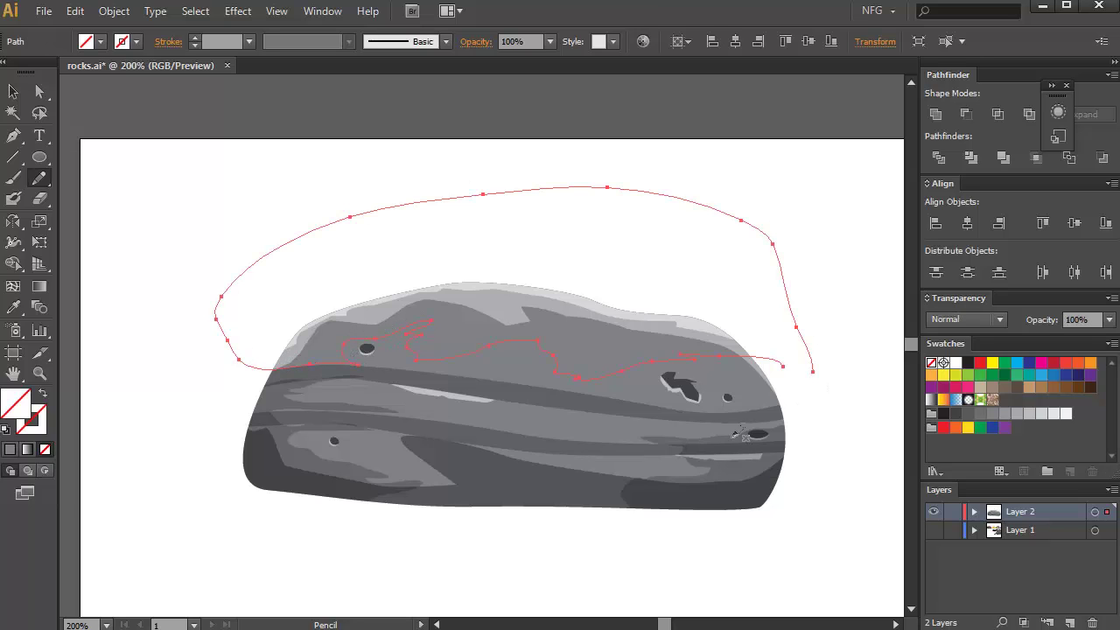
Copy the upper highlight's Screen style onto the large irregular shape with the Eyedropper and set its opacity to 40%.
key("i")
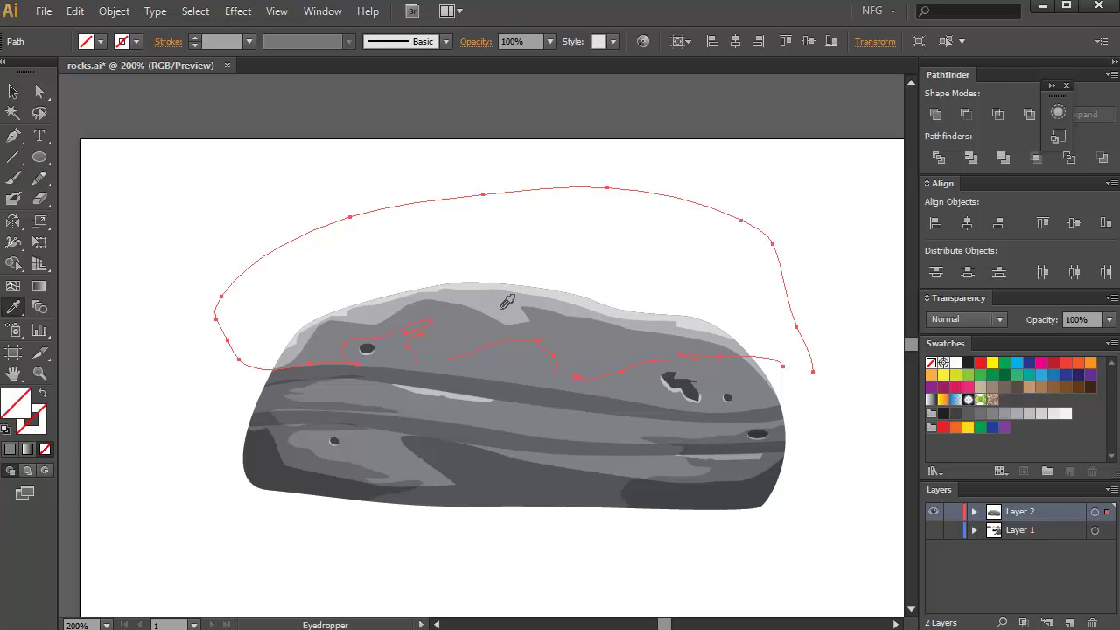
left_click(507, 303)
key("v")
left_click(270, 193)
scroll(393, 268, "up", 2)
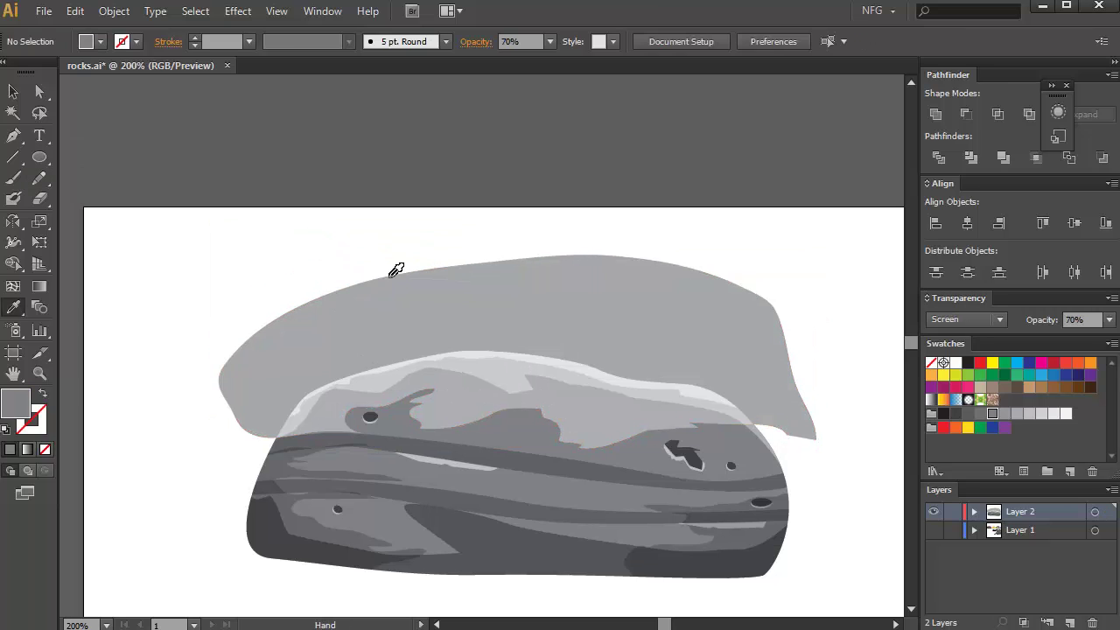
left_click(464, 320)
left_click(551, 42)
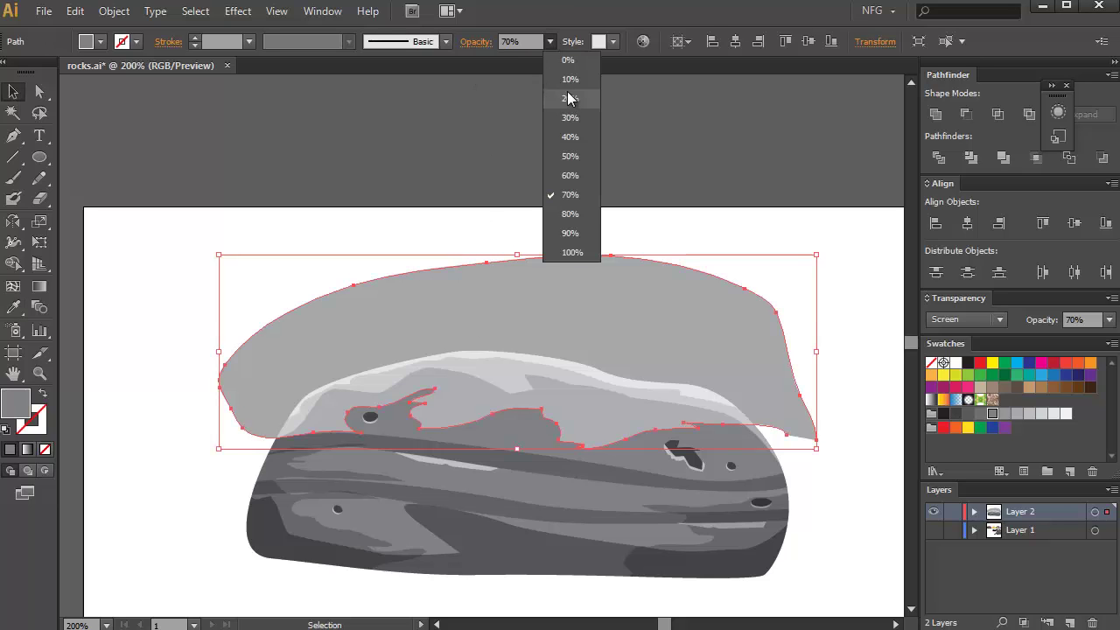
left_click(570, 136)
left_click(513, 193)
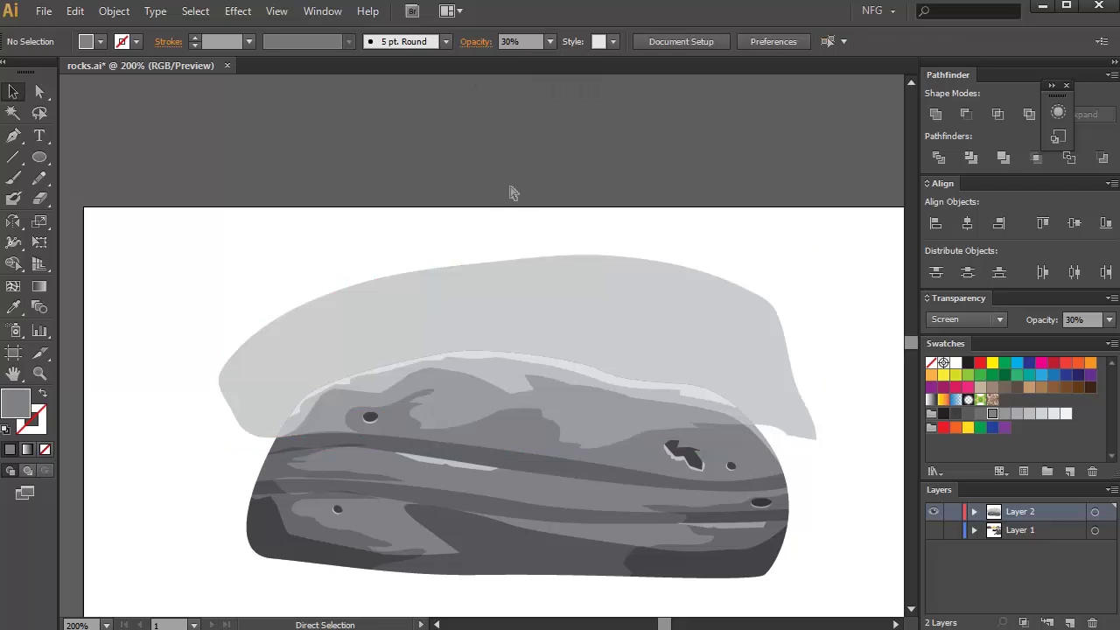
Remove the part of the large highlight that extends above the rock's outline with the Shape Builder tool.
left_click(637, 320)
key("shift+m")
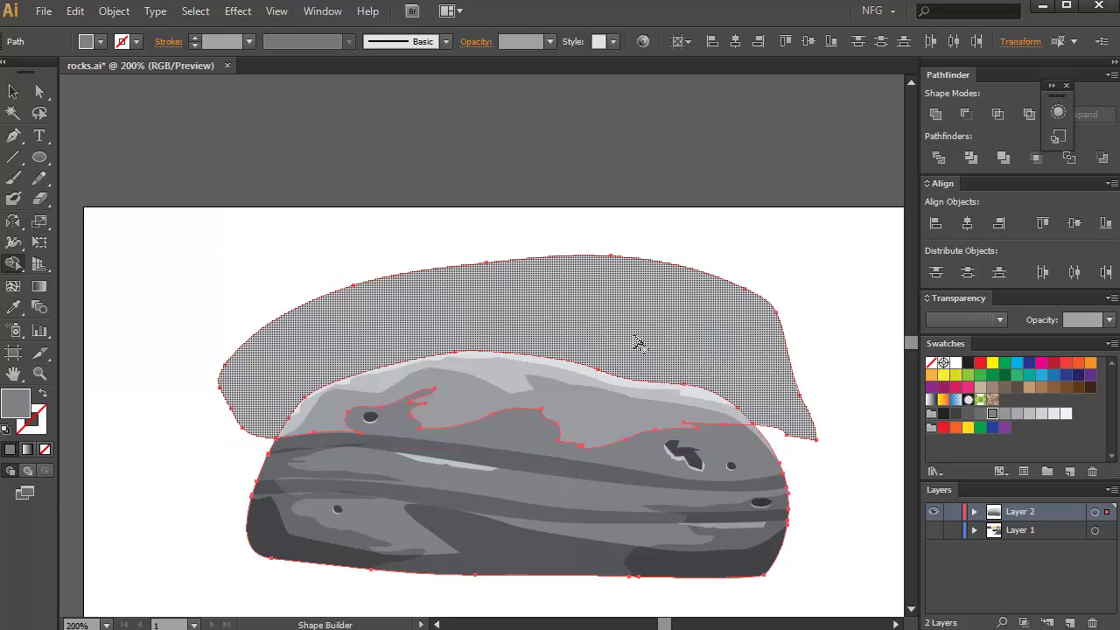
left_click_drag(639, 327, 717, 257)
key("ctrl+shift+a")
scroll(600, 344, "down", 1)
Reduce the trimmed upper highlight's opacity to 20%, trying 10% first.
key("v")
left_click(600, 345)
left_click(550, 41)
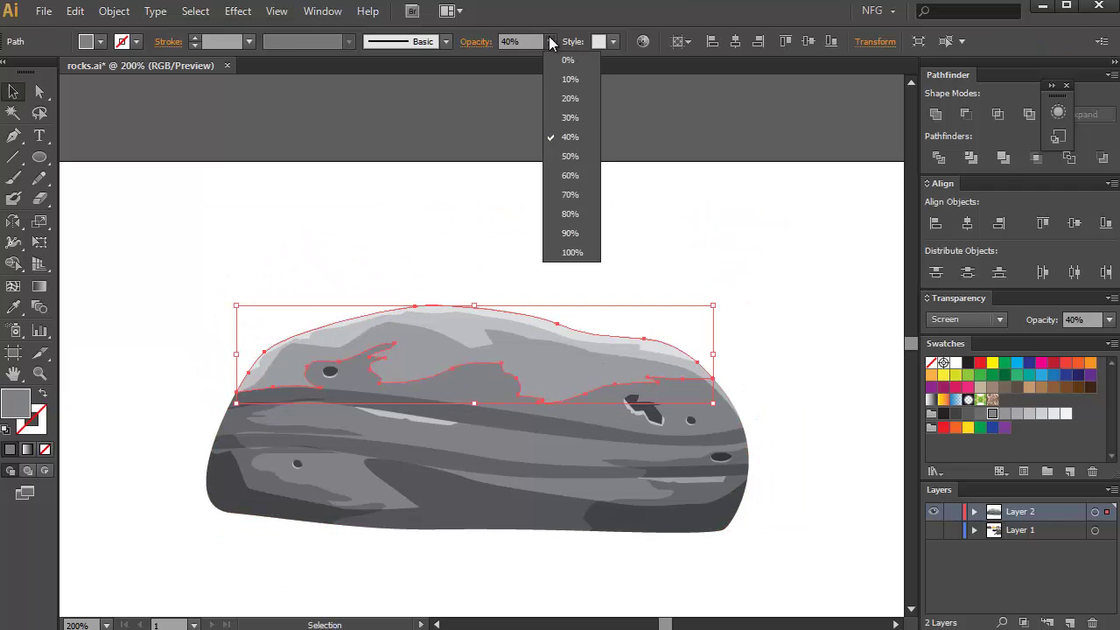
left_click(577, 109)
left_click(550, 41)
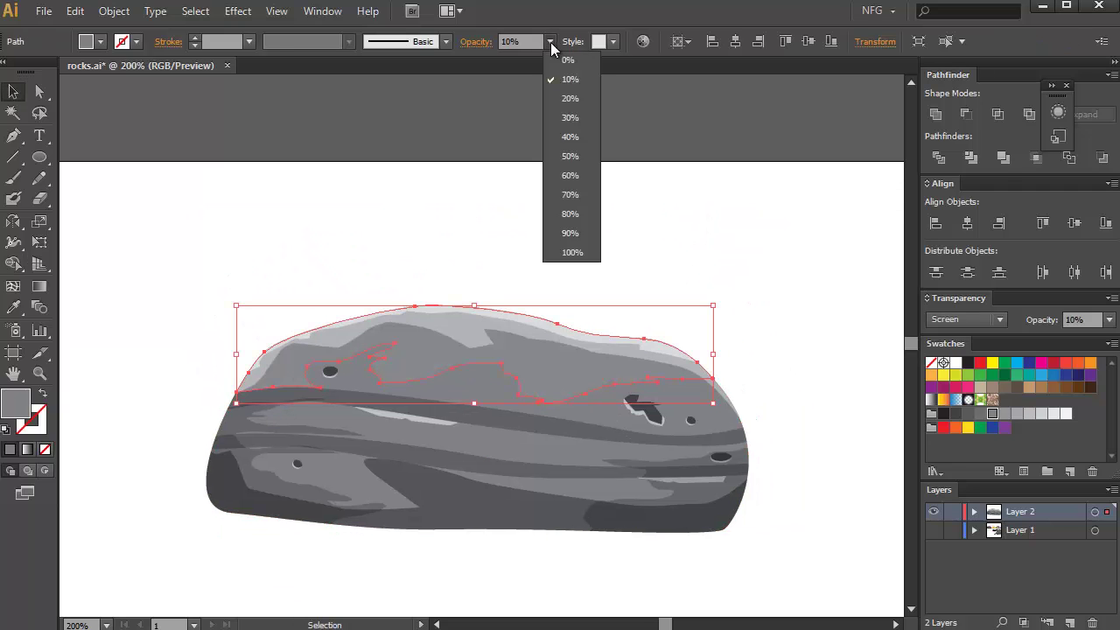
left_click(574, 99)
key("ctrl+shift+a")
Select all the pieces of the finished grey rock and group them.
left_click_drag(520, 212, 515, 219)
key("ctrl+1")
scroll(537, 309, "up", 2)
key("ctrl+=")
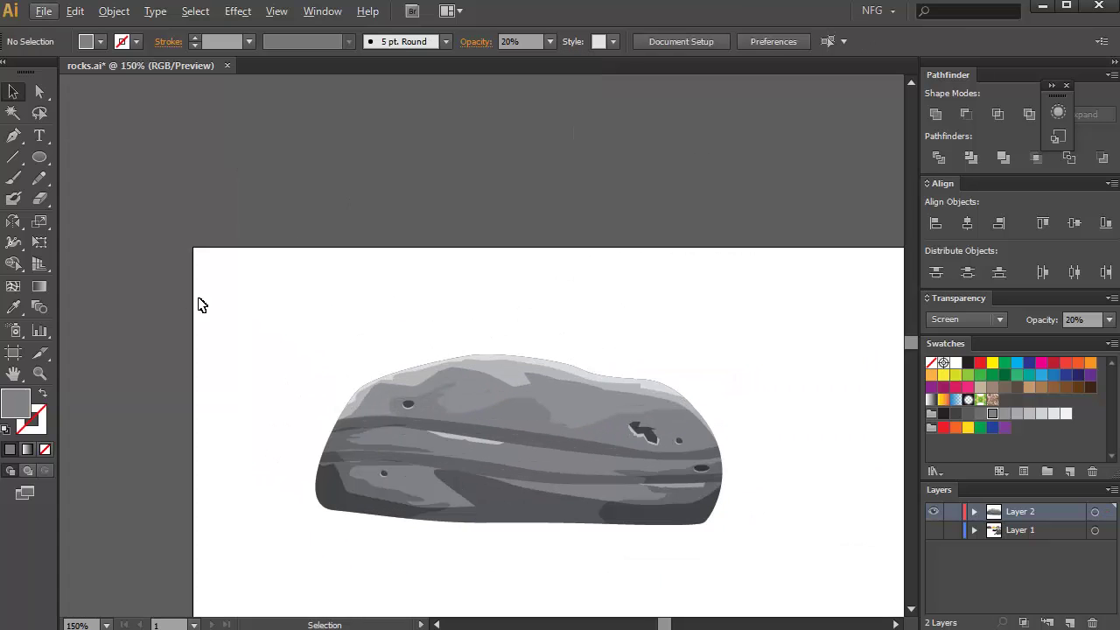
left_click_drag(219, 249, 790, 526)
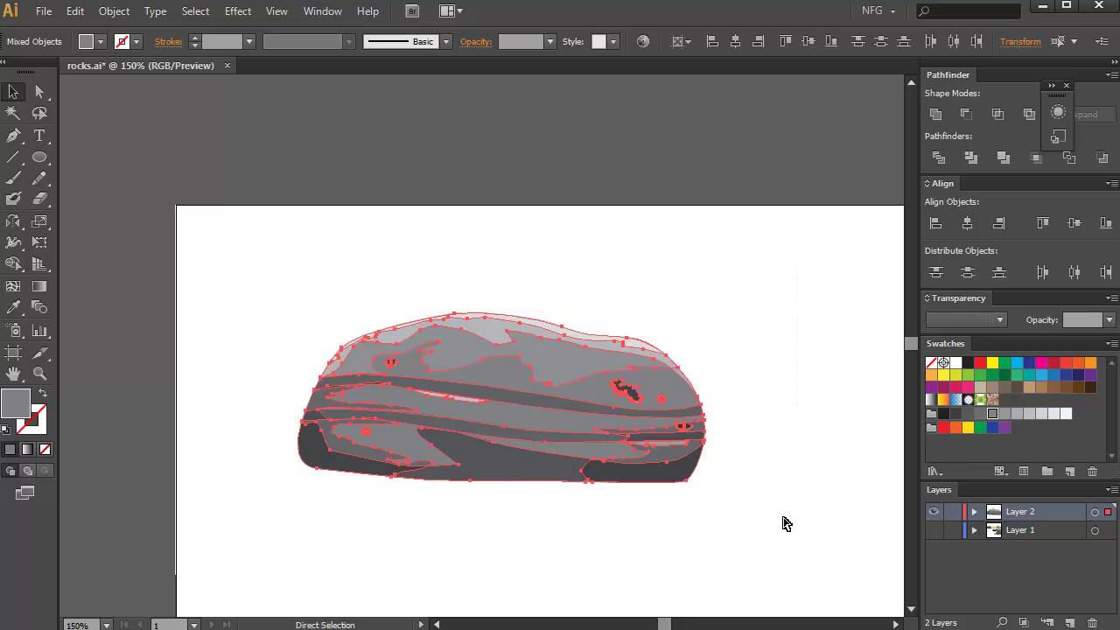
key("ctrl+g")
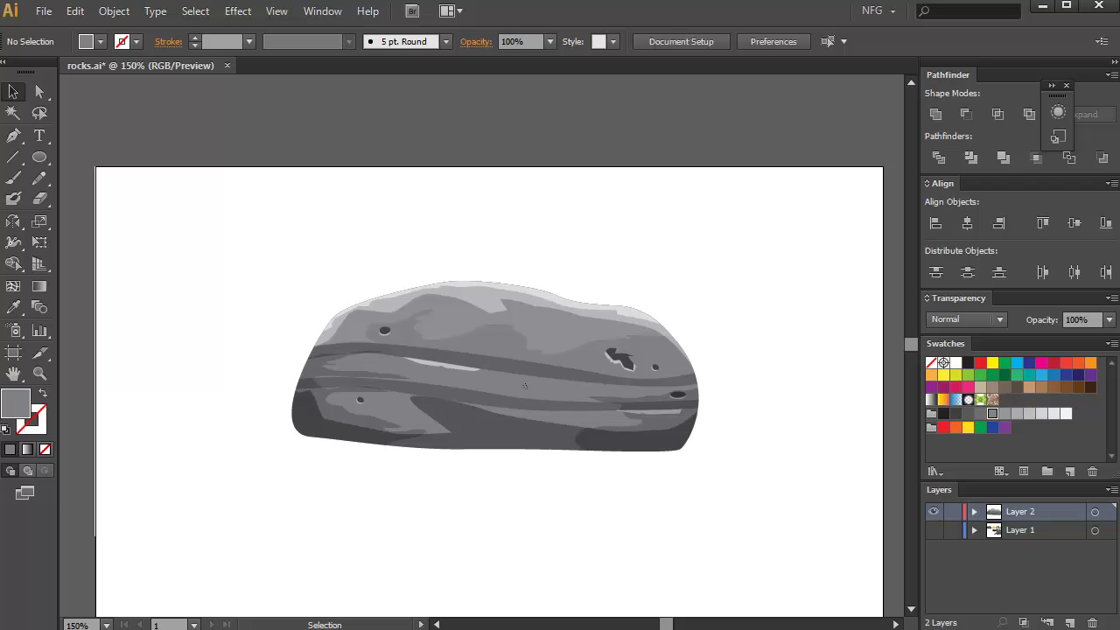
Duplicate the grey rock group to its lower right and fill the copy with a medium brown swatch.
left_click_drag(534, 367, 581, 421)
left_click_drag(500, 361, 595, 342)
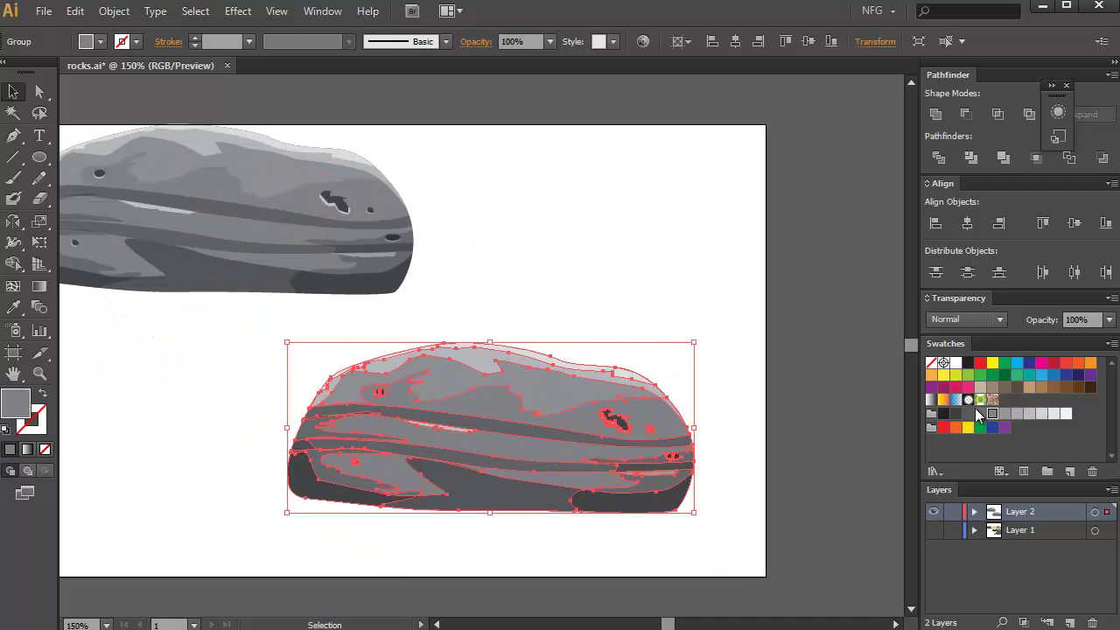
left_click(1041, 387)
left_click_drag(686, 352, 726, 362)
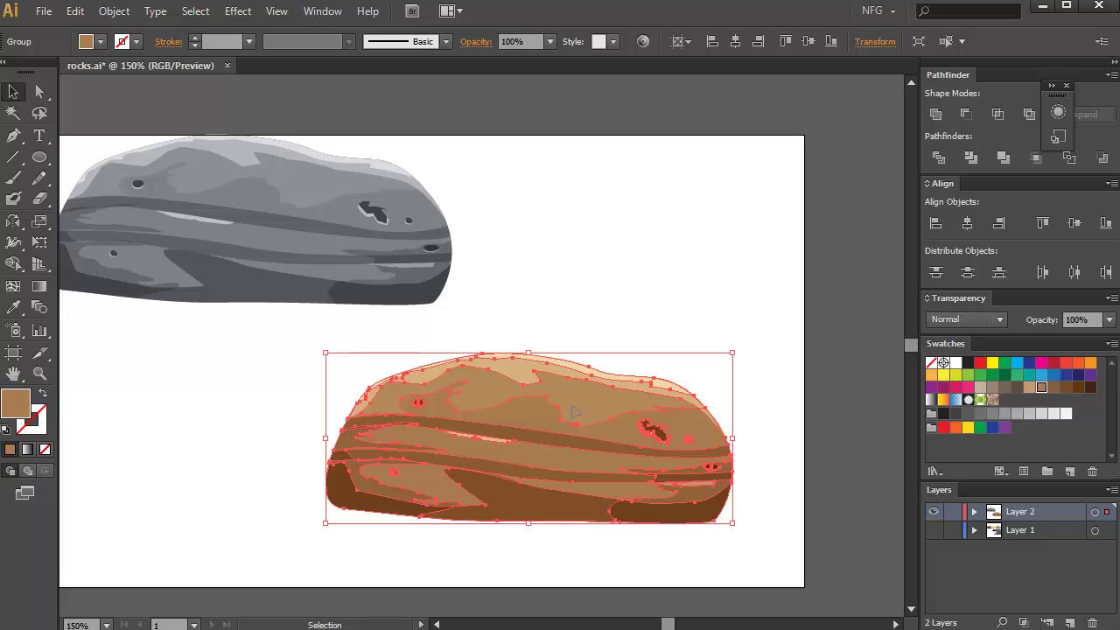
left_click(305, 370)
left_click(502, 458)
left_click_drag(562, 450, 608, 484)
left_click(594, 378)
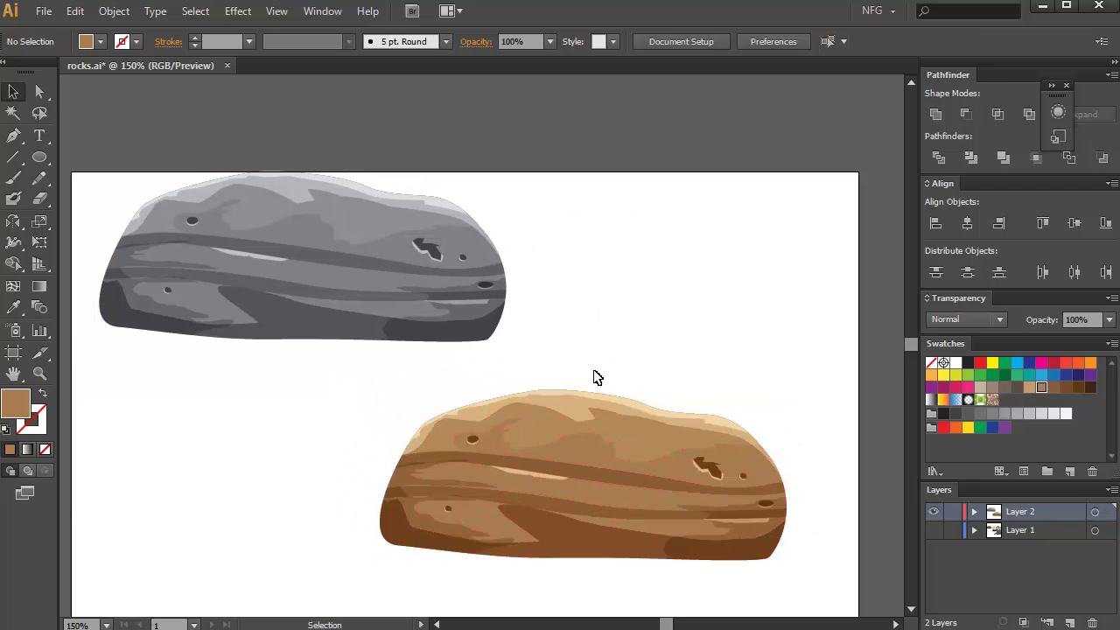
Move the brown rock directly below the grey one and place a smaller, narrower copy in front of its right end.
left_click(596, 432)
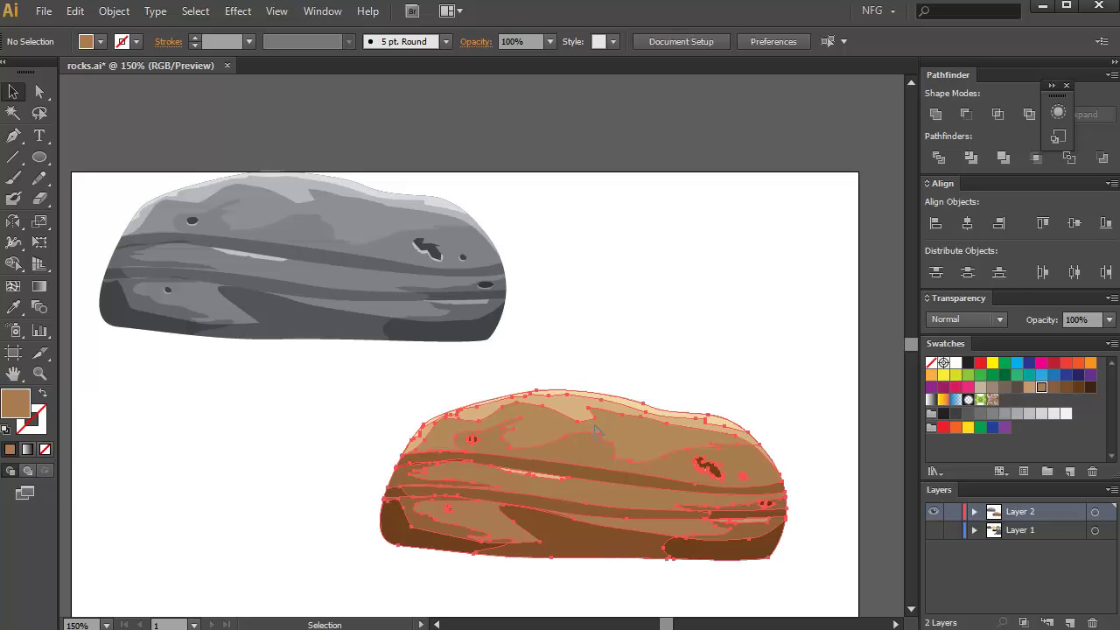
left_click_drag(629, 474, 594, 482)
left_click_drag(754, 397, 503, 560)
left_click(508, 452)
Place small pebble copies on both sides of the narrow rock and reflect the right one across the vertical axis.
left_click(295, 539)
key("o")
left_click(500, 561, "alt")
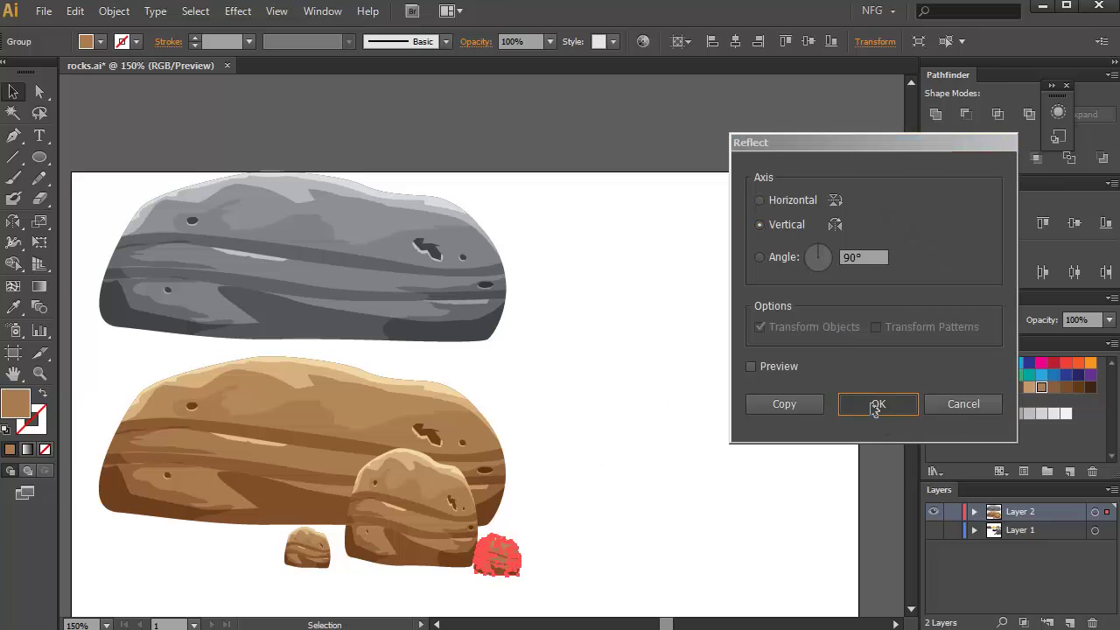
left_click(878, 405)
left_click(590, 585)
Stretch the right pebble into a wide, flat stone and add a smaller flat copy below the narrow rock.
left_click(506, 570)
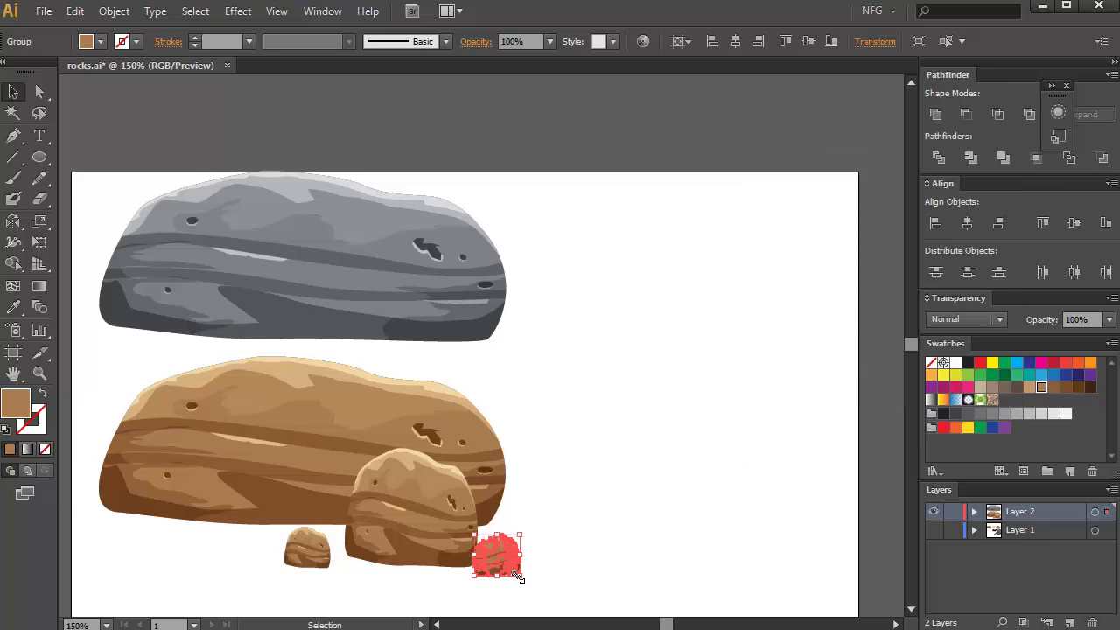
left_click_drag(520, 577, 418, 592)
left_click(570, 563)
Select the grey rock and all the brown rocks and move them together toward the artboard's horizontal centre.
left_click_drag(117, 332, 302, 318)
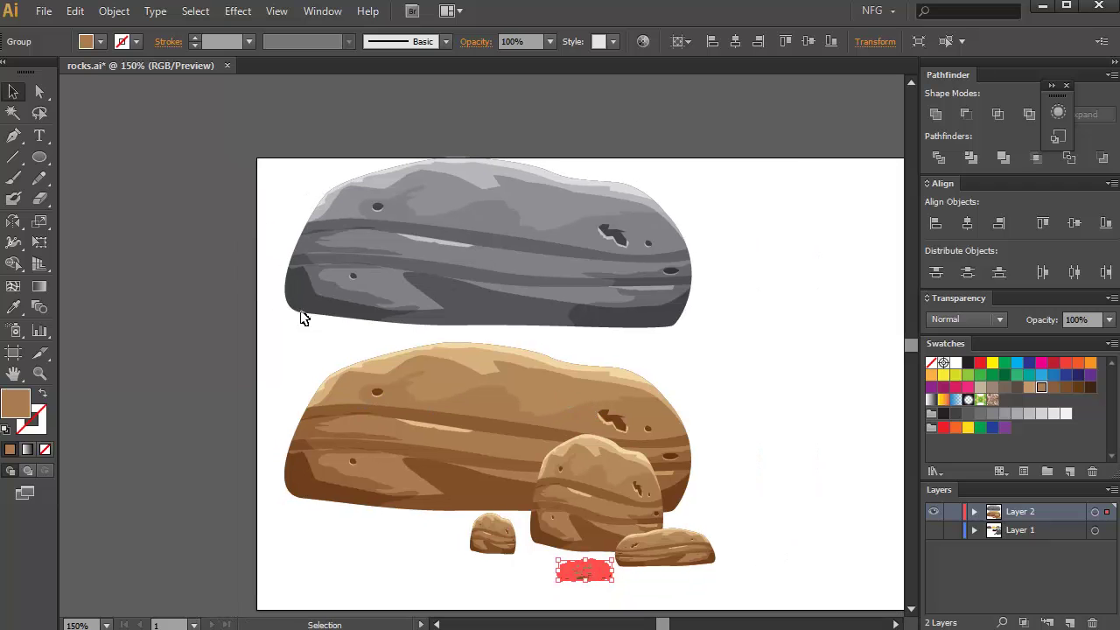
left_click_drag(221, 128, 653, 605)
left_click_drag(469, 462, 683, 412)
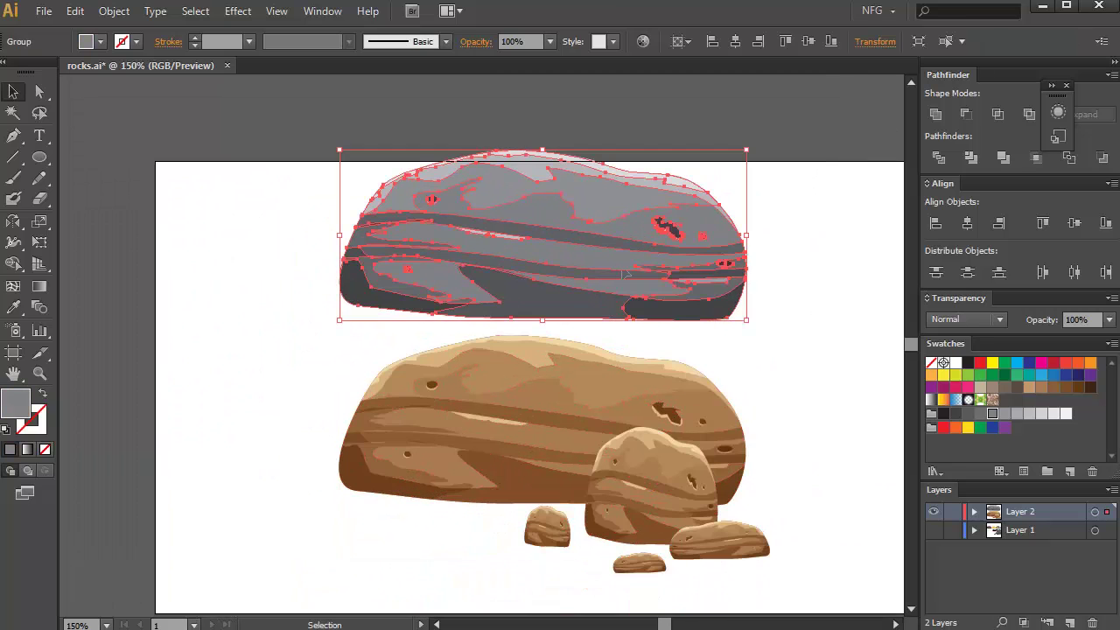
left_click(207, 337)
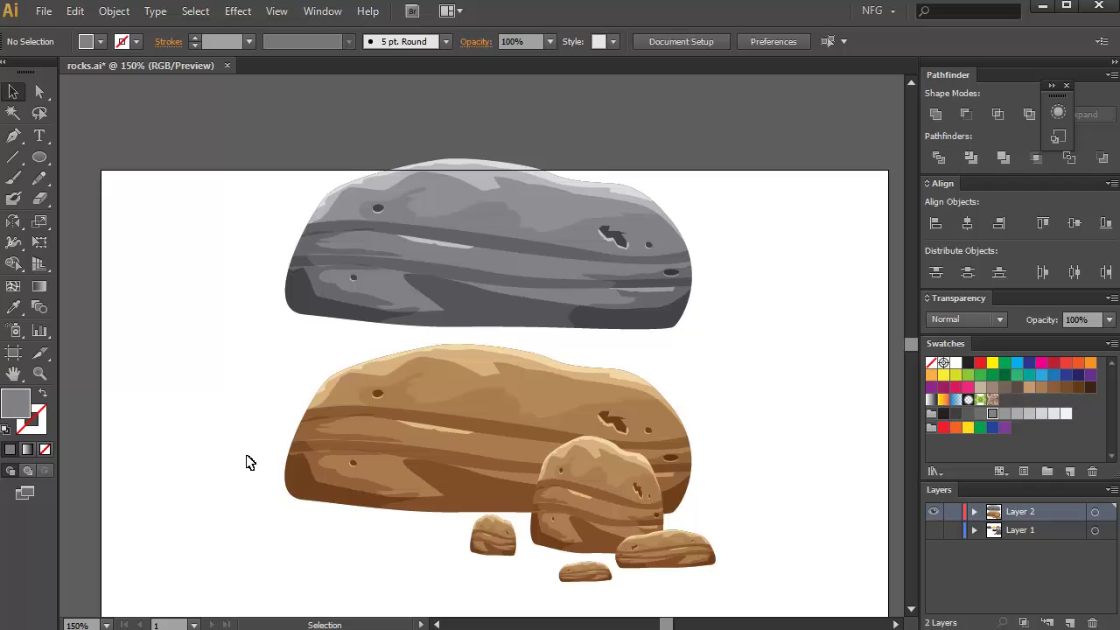
left_click(319, 427)
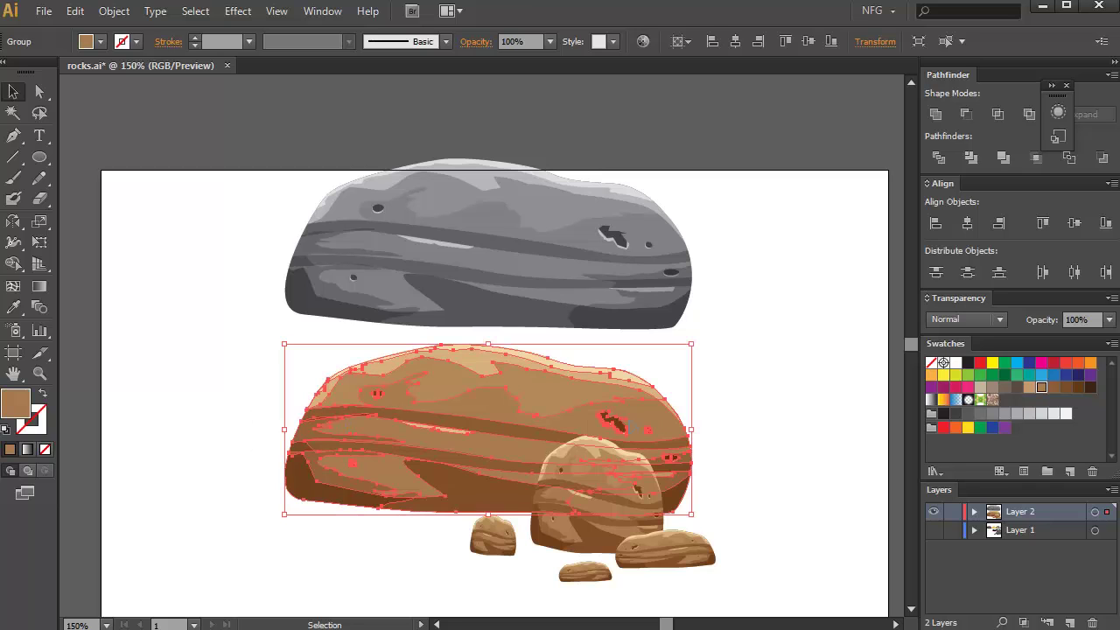
left_click(730, 428)
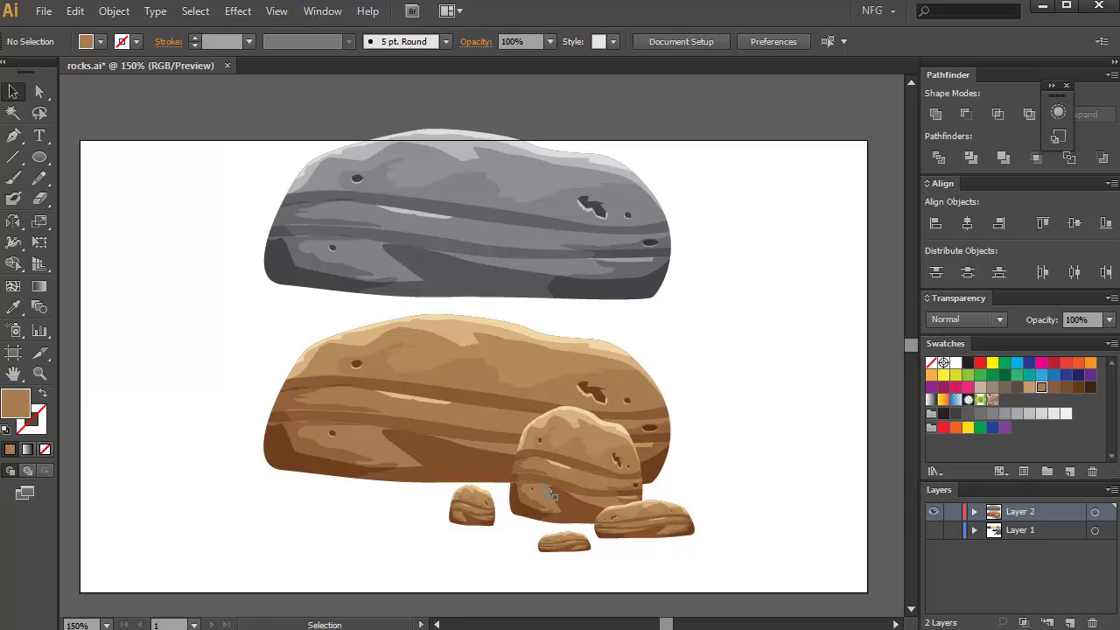
left_click(665, 438)
left_click(718, 448)
Copy the narrow brown rock to the large rock's left end and stretch the copy taller.
left_click_drag(593, 479, 379, 524)
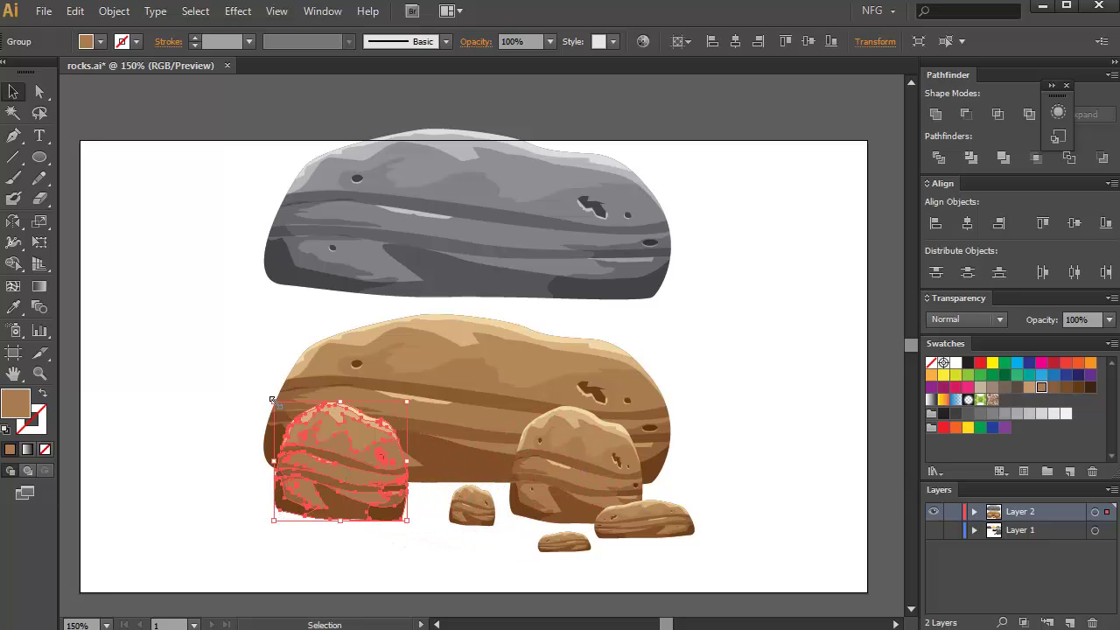
left_click_drag(273, 400, 256, 302)
key("ctrl+shift+a")
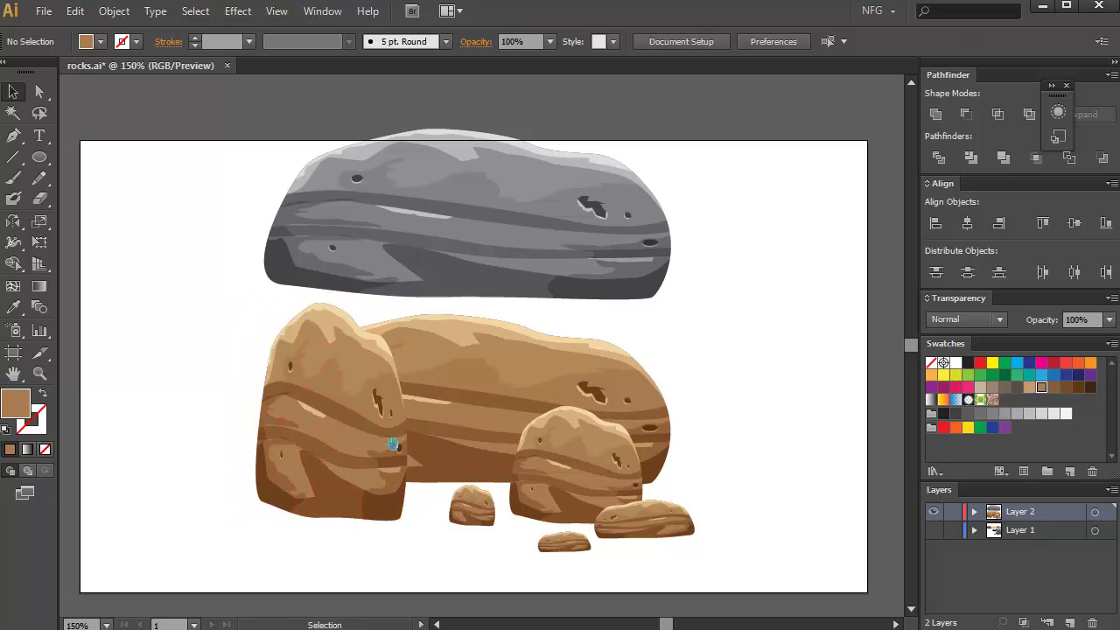
Shift the tall rock outward to the left, place a scaled-down copy in front of it, and reflect that copy left to right.
left_click_drag(354, 448, 328, 466)
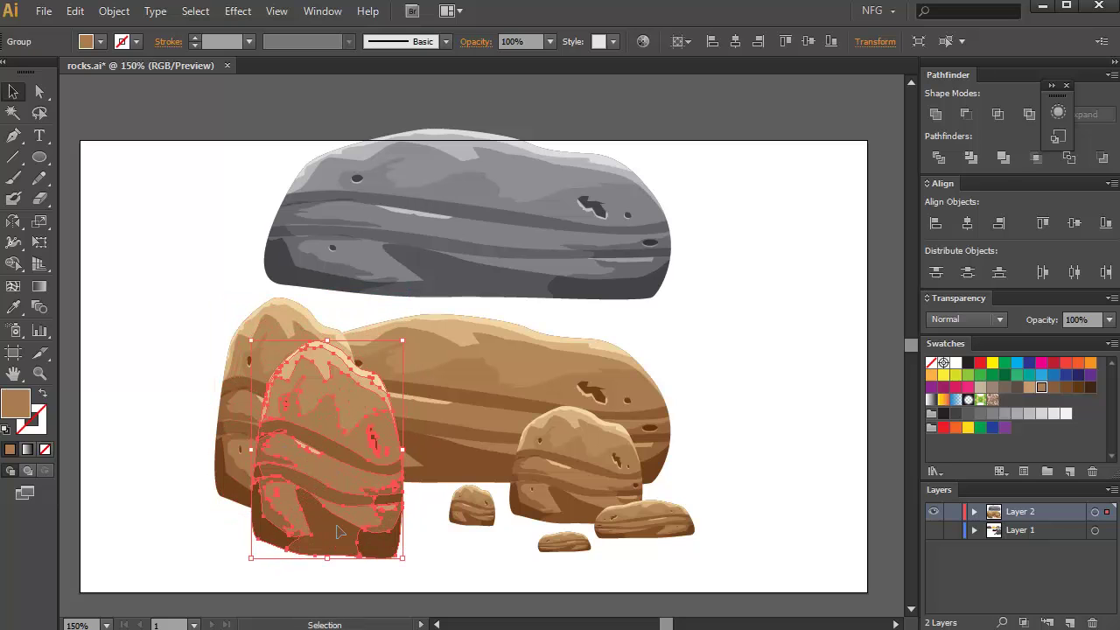
left_click_drag(251, 561, 305, 548)
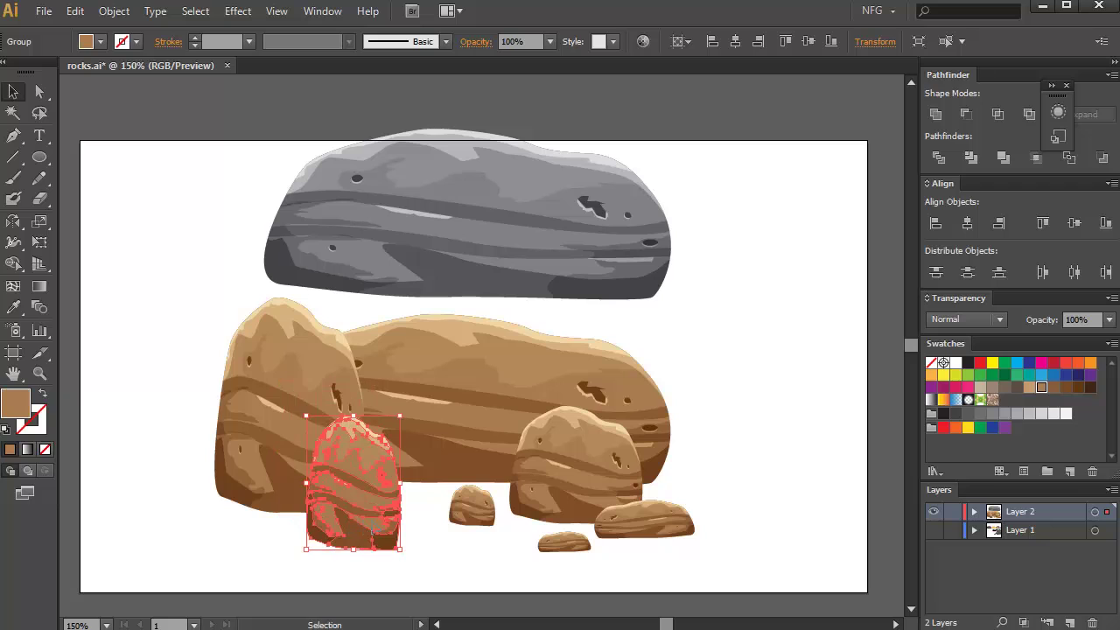
right_click(429, 322)
left_click(645, 292)
left_click(863, 403)
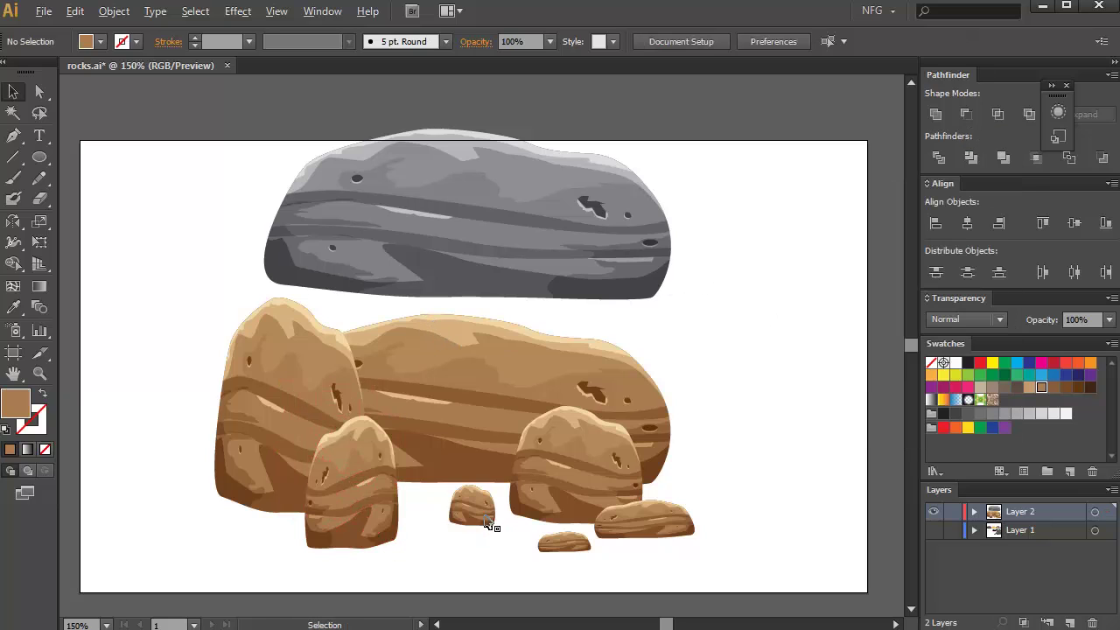
Copy the small pebble onto the top of the front-left rock and tilt it with Free Transform.
left_click(382, 410)
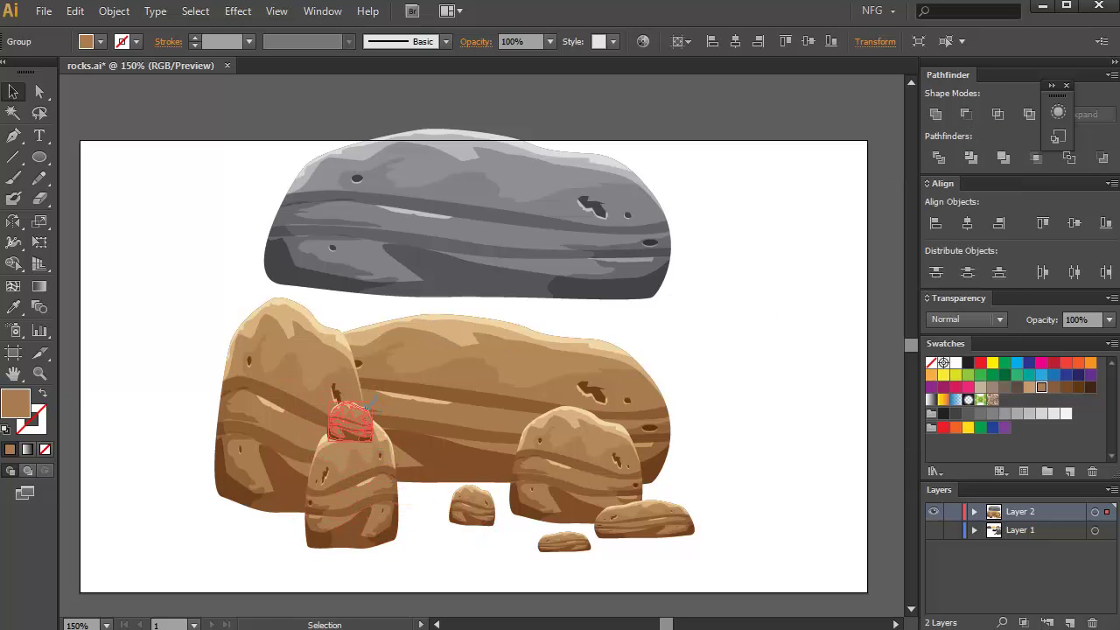
key("ctrl+shift+a")
right_click(349, 429)
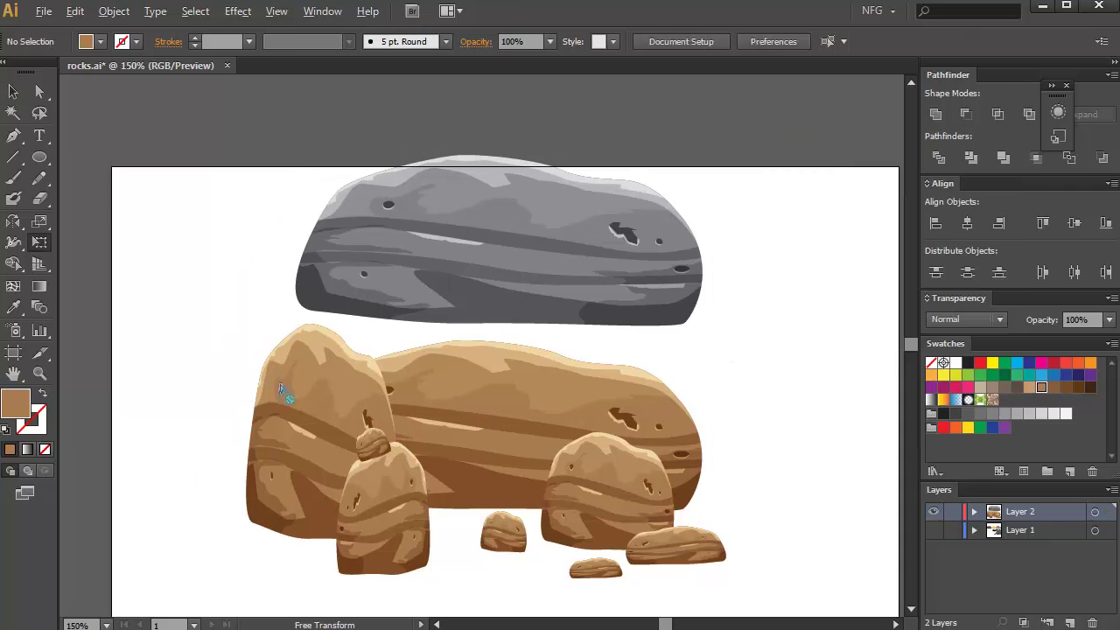
Select the whole brown rock arrangement, move it to the artboard's left side, and place a duplicate at the right side.
scroll(287, 395, "down", 1)
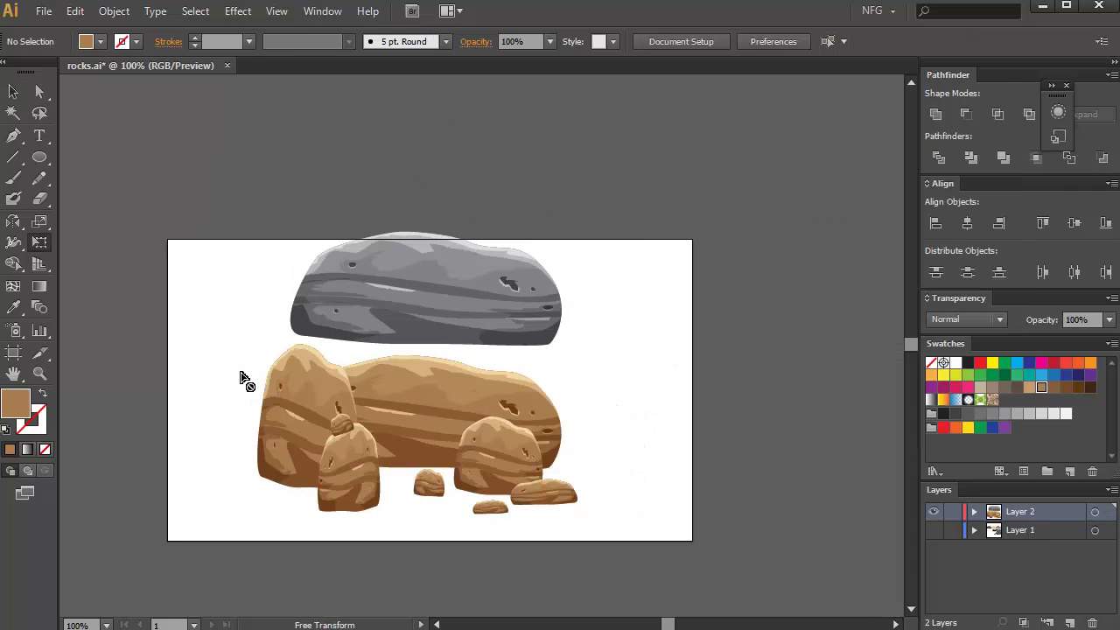
key("v")
left_click_drag(558, 505, 577, 517)
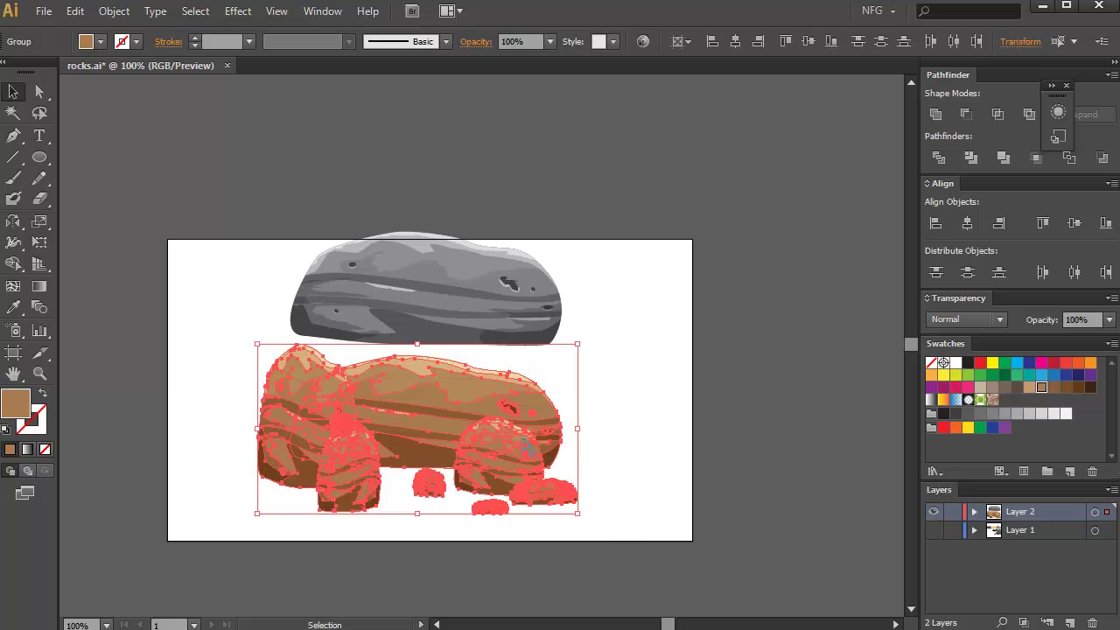
left_click_drag(446, 420, 271, 421)
left_click_drag(271, 420, 640, 422)
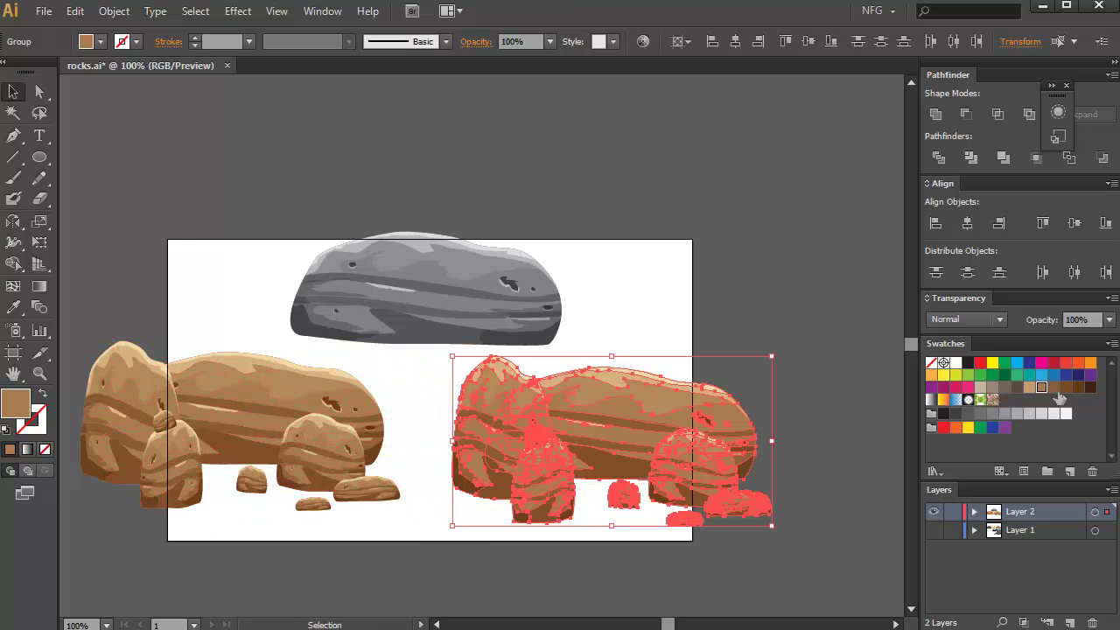
Try dark brown, grey-brown and CMYK Green fills on the duplicated rock arrangement, with the selection edges hidden.
left_click(1067, 390)
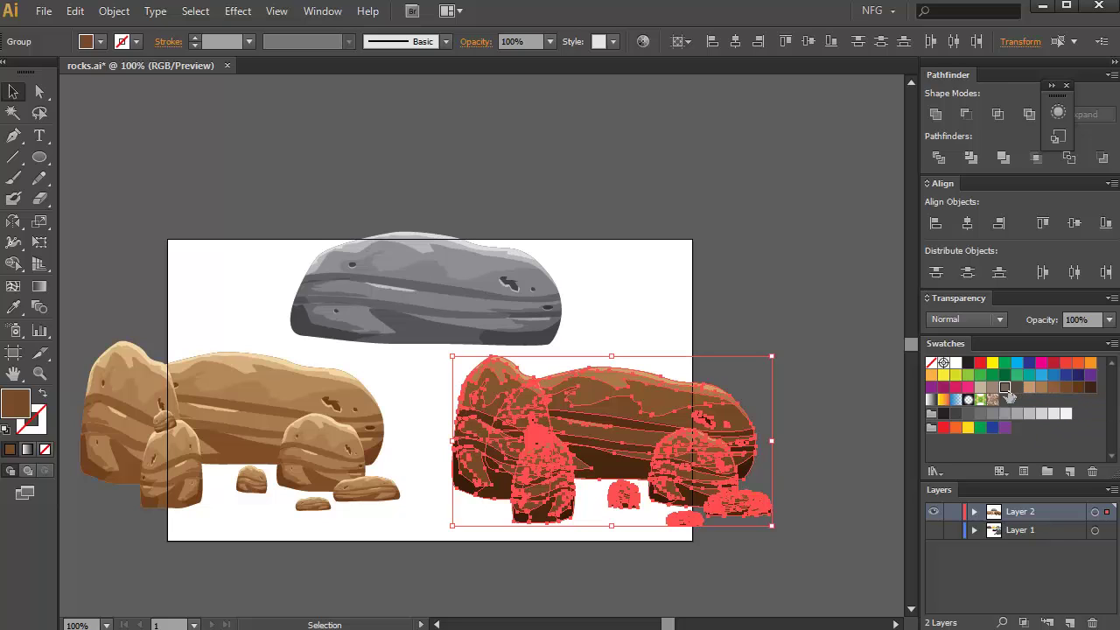
left_click(1006, 390)
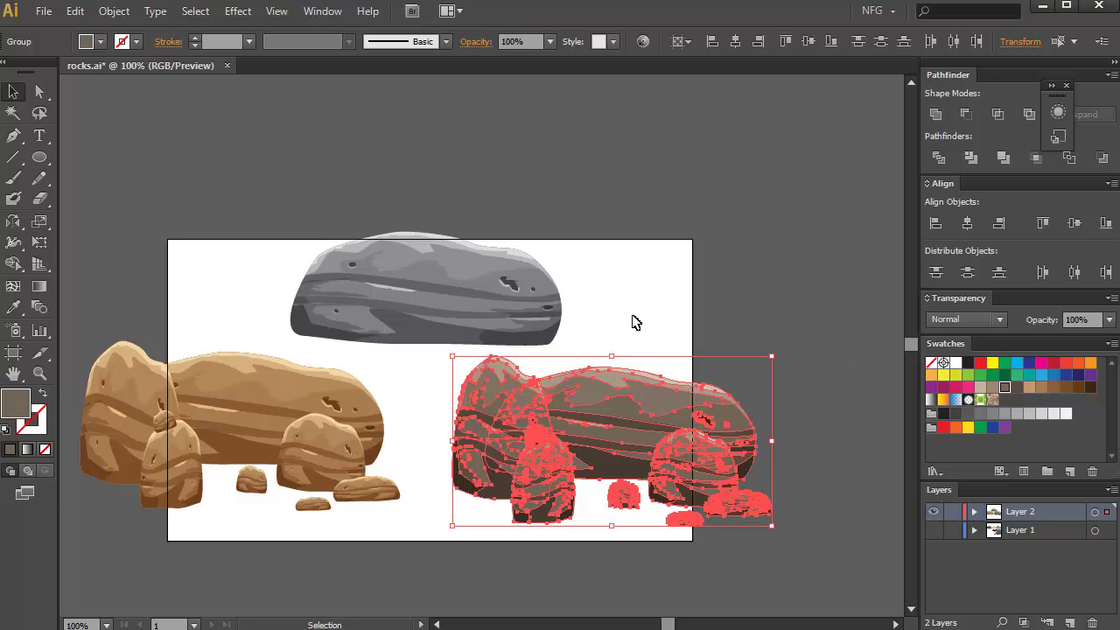
key("ctrl+h")
key("ctrl+h")
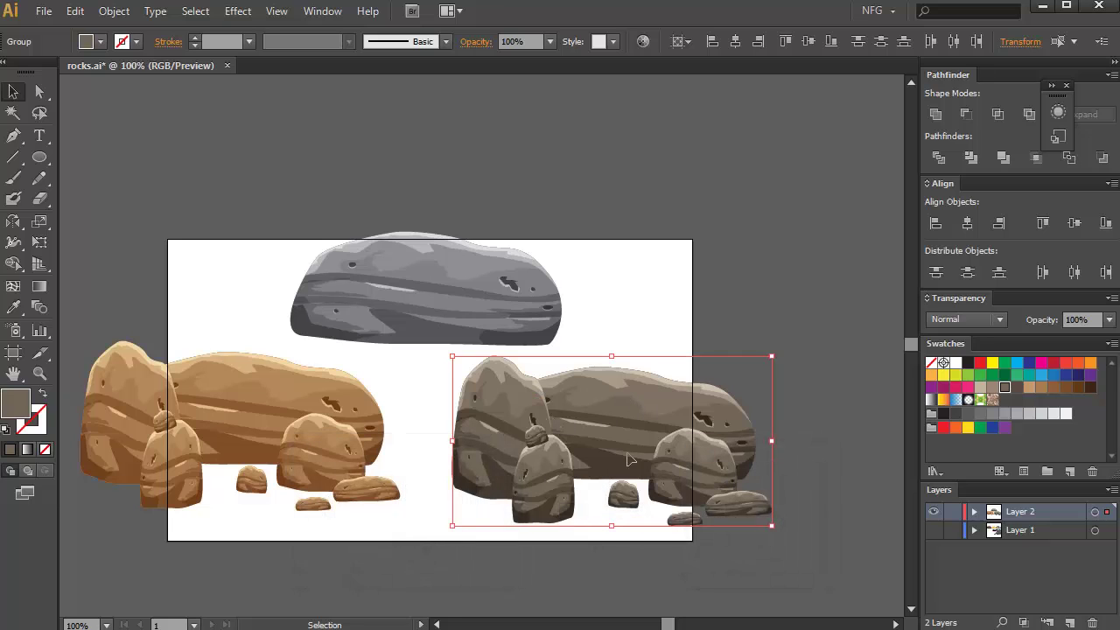
left_click(1006, 369)
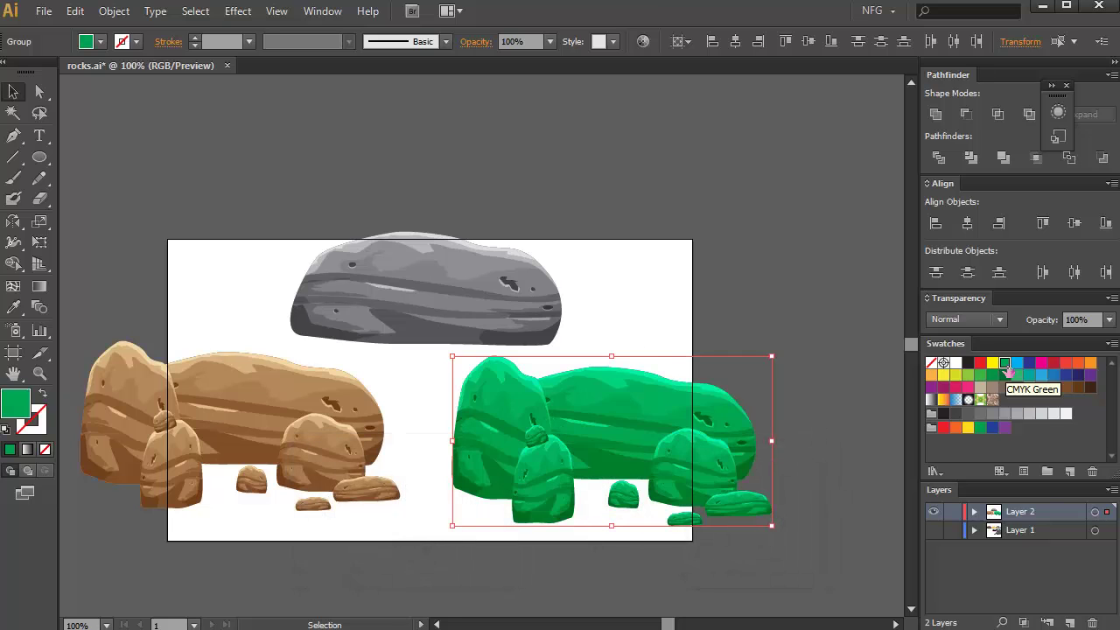
Try orange-red, lime green and dark grey-brown swatch fills on the duplicated rock arrangement.
left_click(1078, 363)
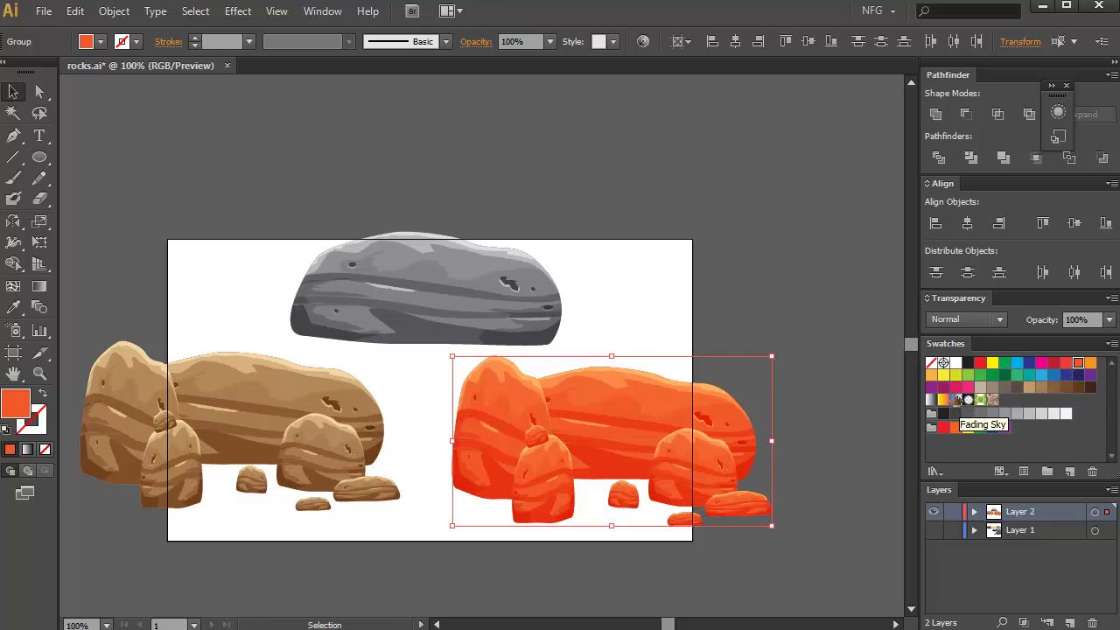
left_click(968, 375)
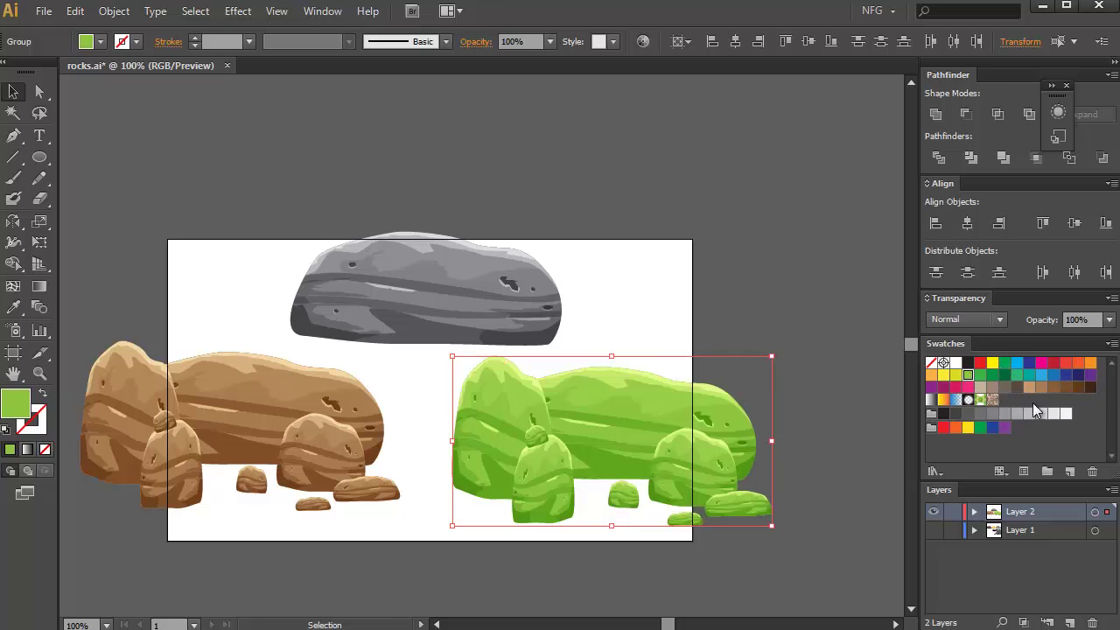
left_click(1018, 388)
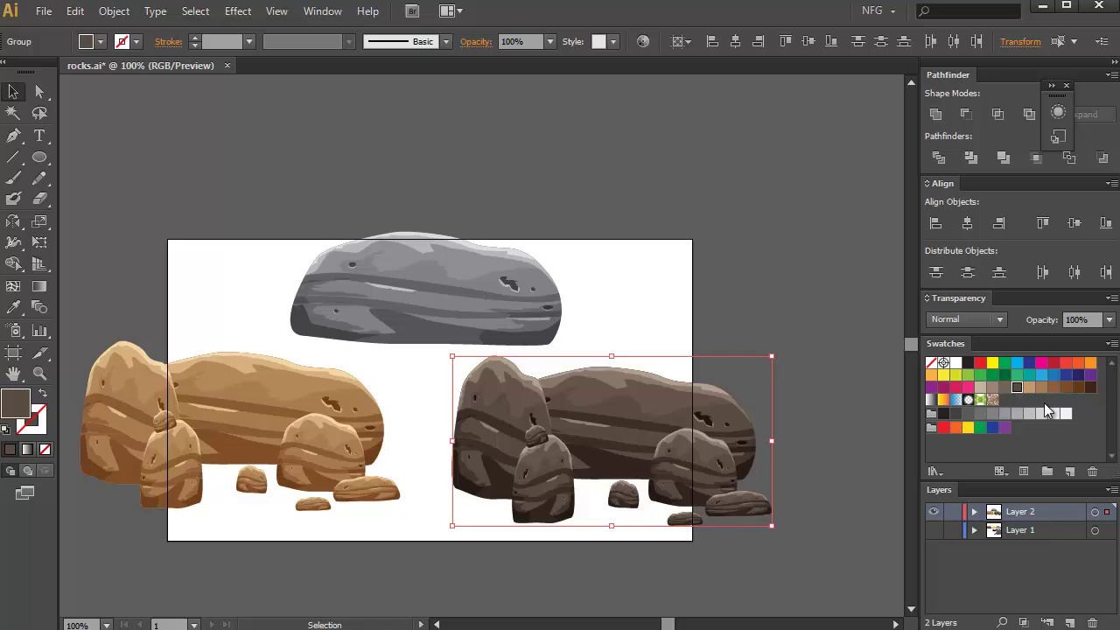
Try several swatches from the grey colour group on the duplicated rock arrangement and settle on a dark grey fill.
left_click(993, 415)
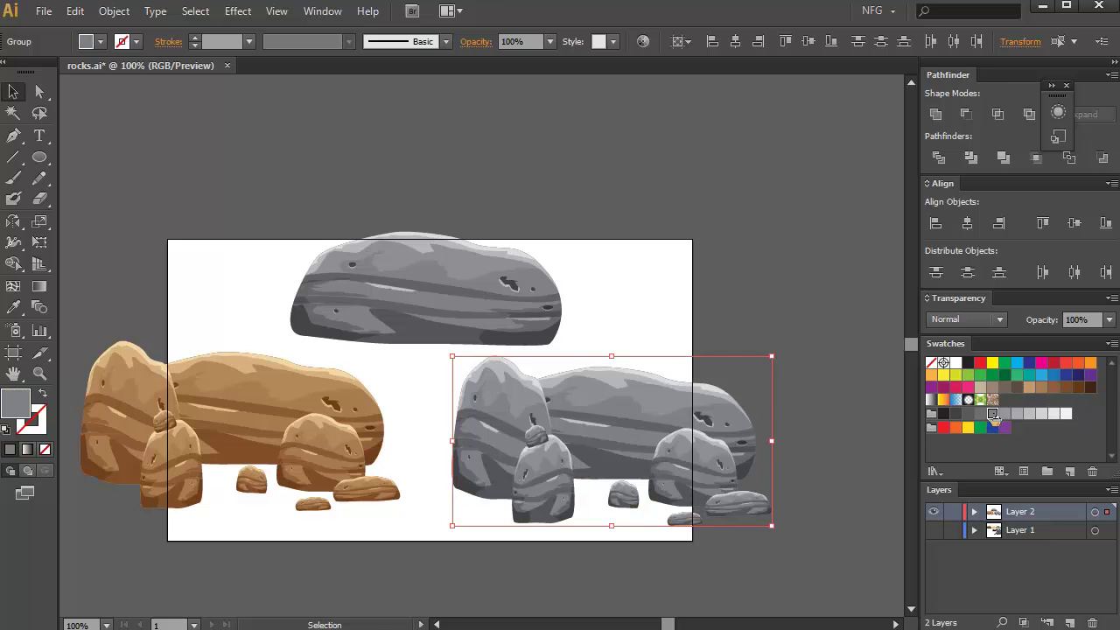
left_click(981, 415)
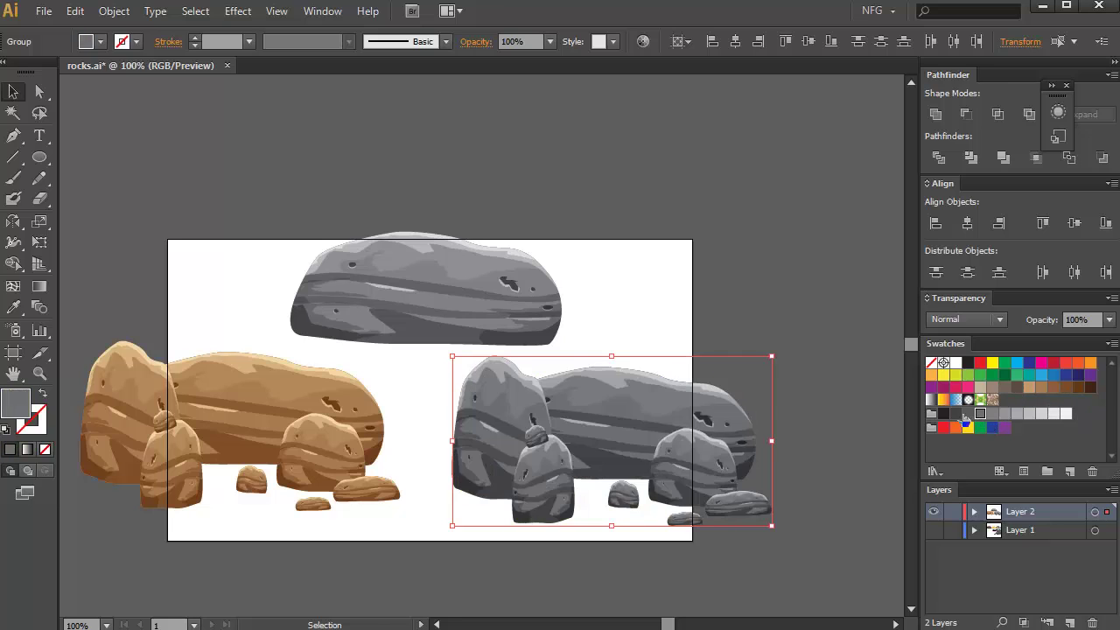
left_click(956, 414)
left_click(944, 415)
left_click(968, 415)
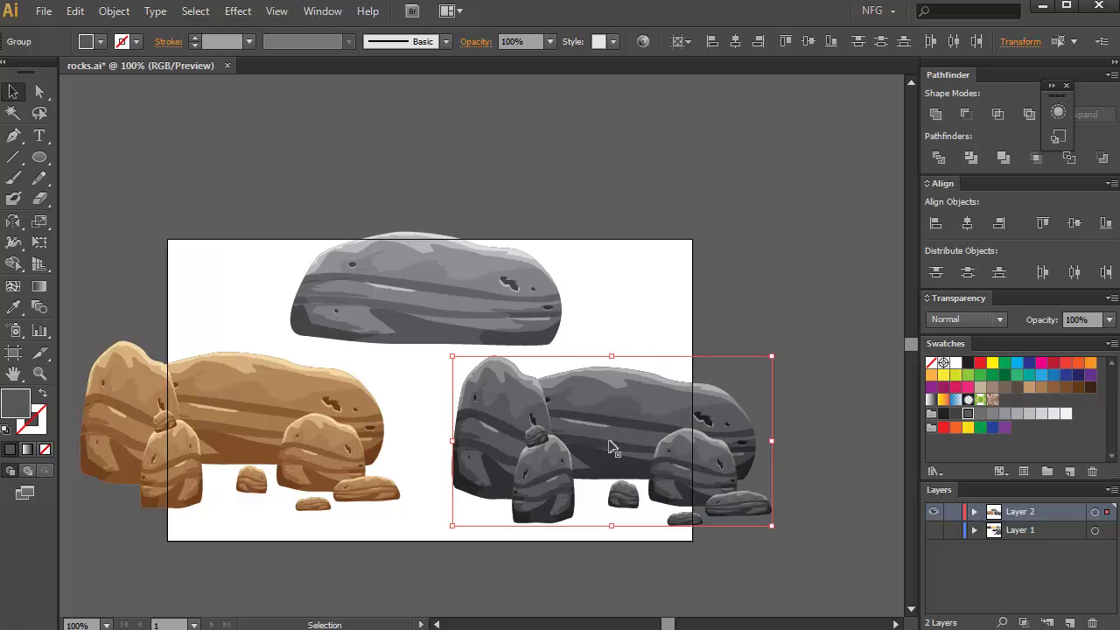